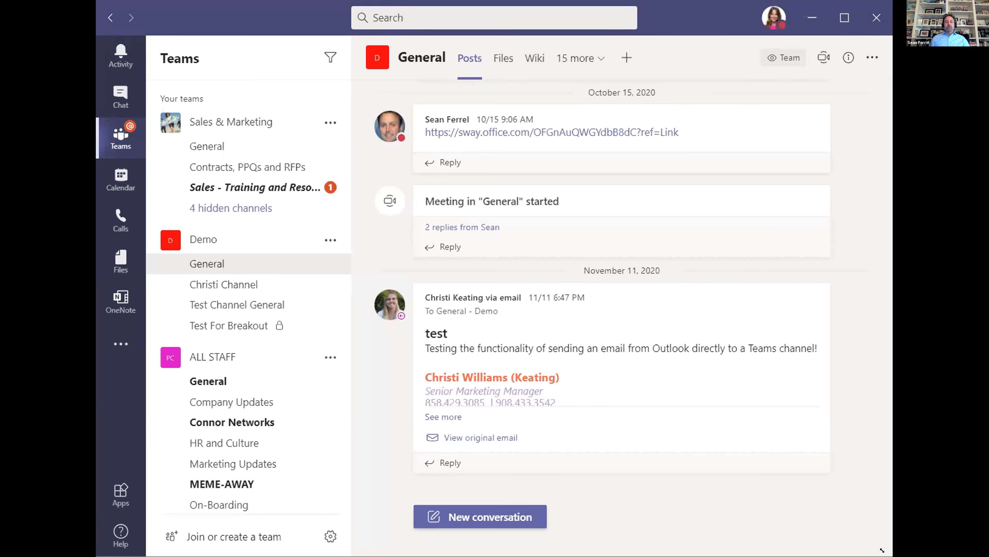
# Drag the Teams window's edge outward so more channel tabs and teams fit on screen.
pyautogui.moveTo(893, 556); pyautogui.dragTo(942, 556)
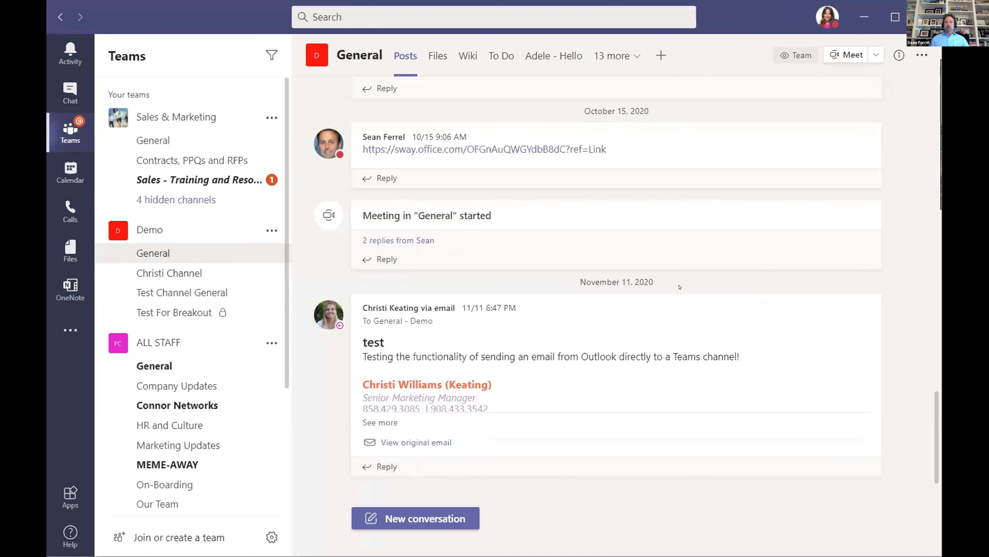
pyautogui.moveTo(686, 305)
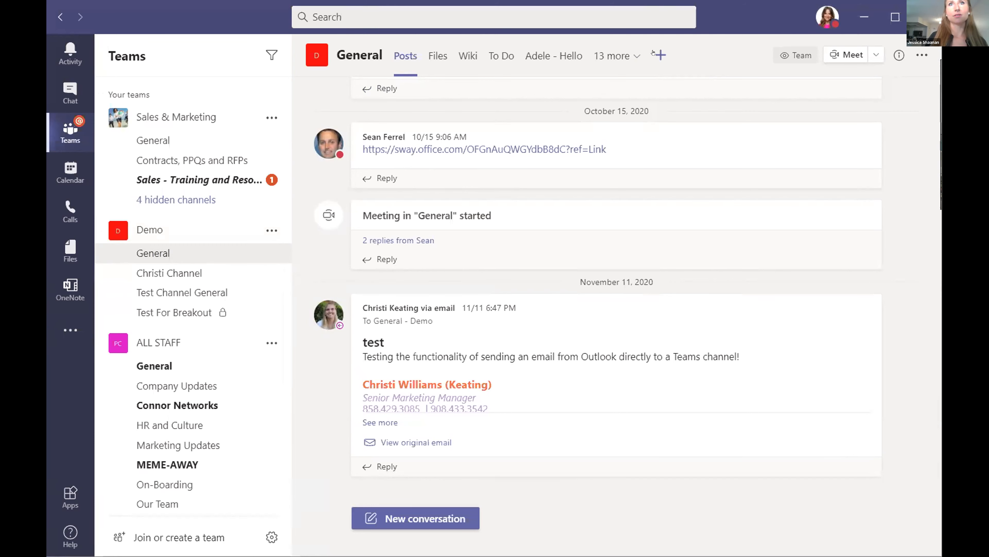
# Add a tab to the Demo General channel, searching 'lists' and choosing the Lists app.
pyautogui.click(667, 57)
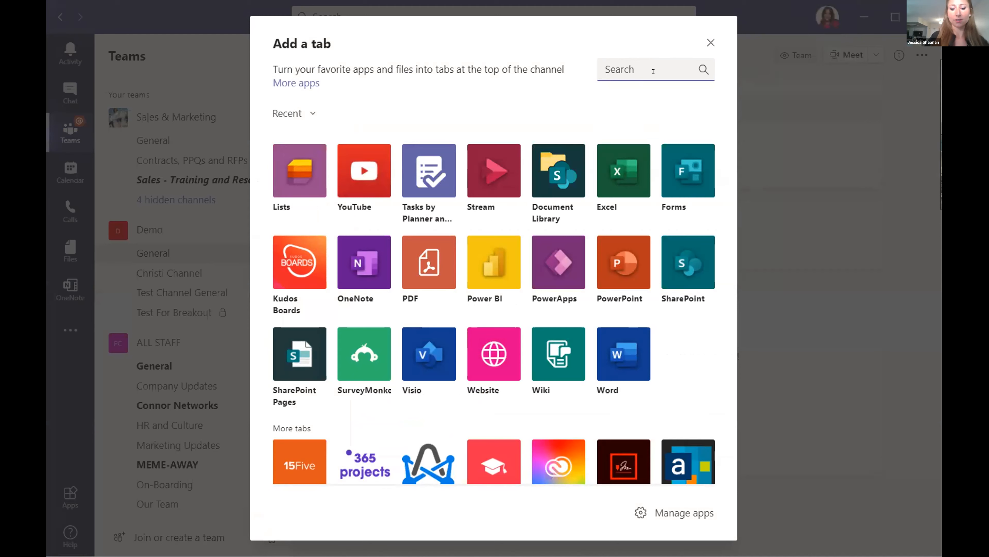
pyautogui.write('lists')
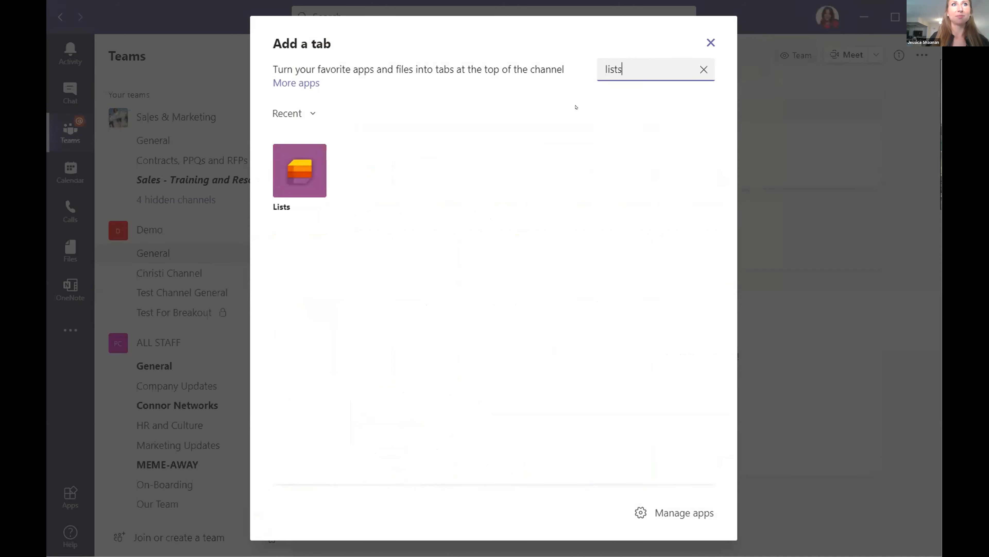
pyautogui.click(301, 173)
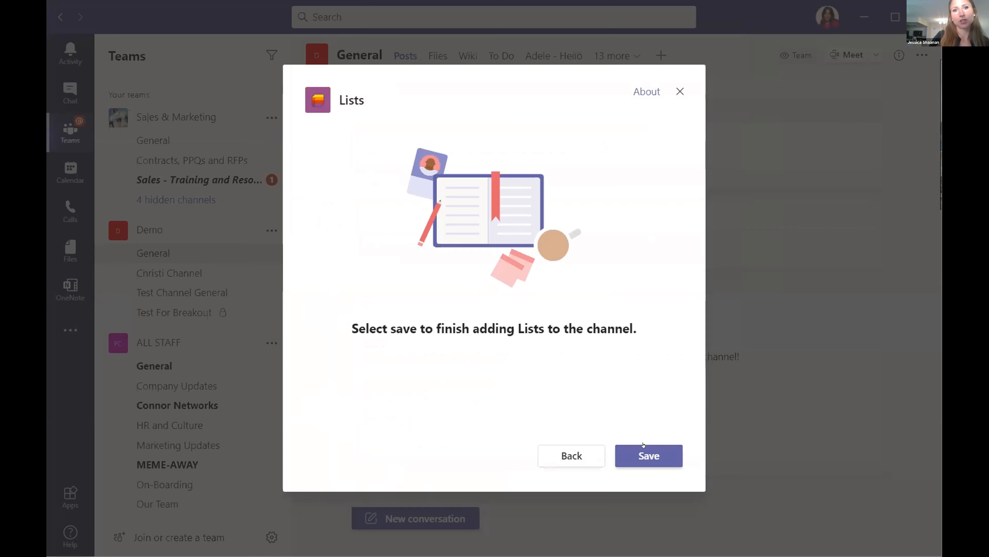
pyautogui.click(634, 453)
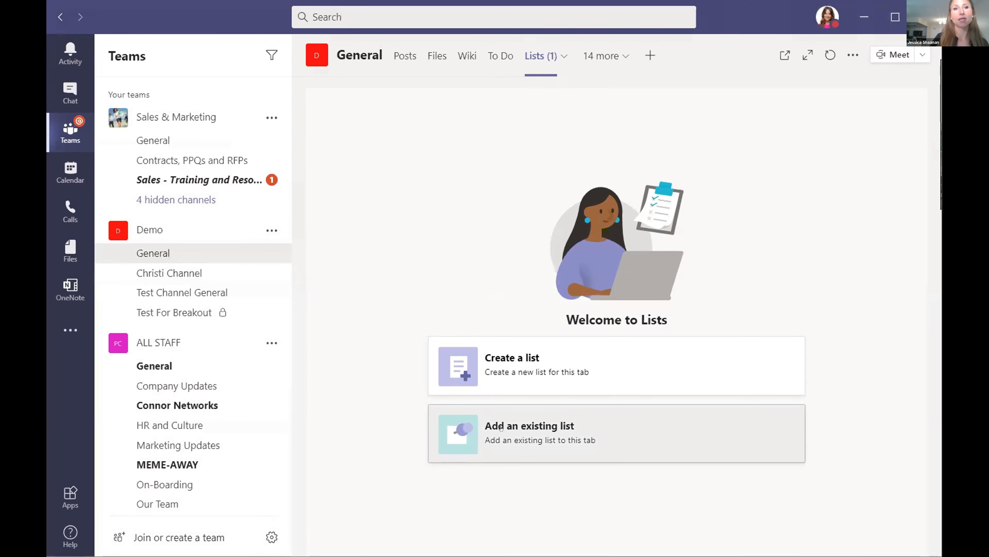
# Start a new list in the Lists tab using the Blank list option.
pyautogui.click(502, 362)
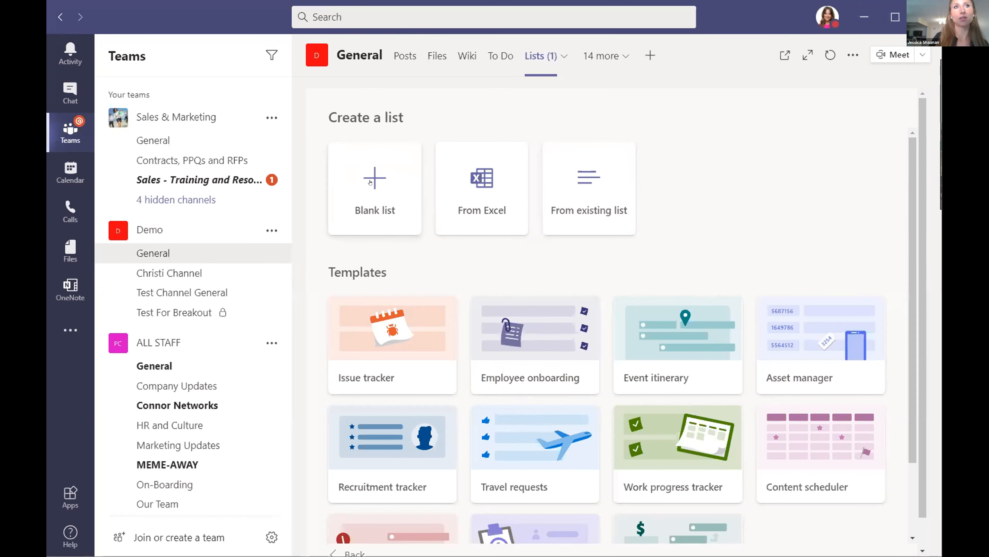
pyautogui.click(370, 182)
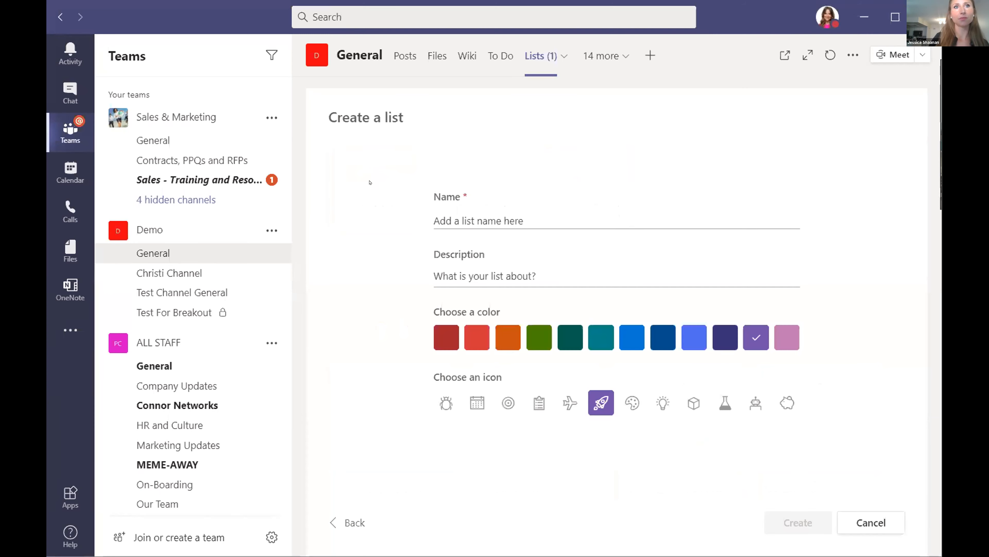
# Name the new list 'New List Name' and give it the description 'Demo List'.
pyautogui.click(447, 212)
pyautogui.click(455, 212)
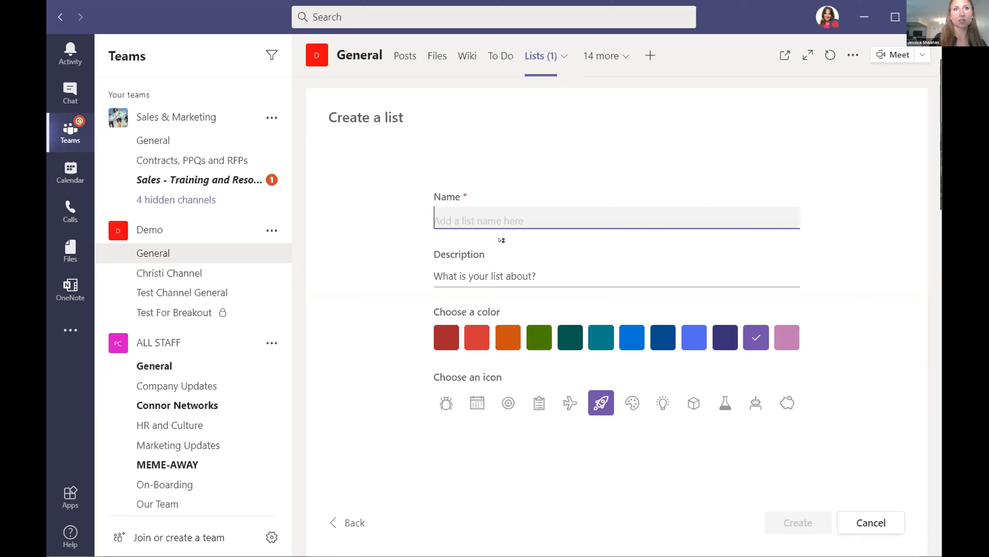
pyautogui.write('New List Name')
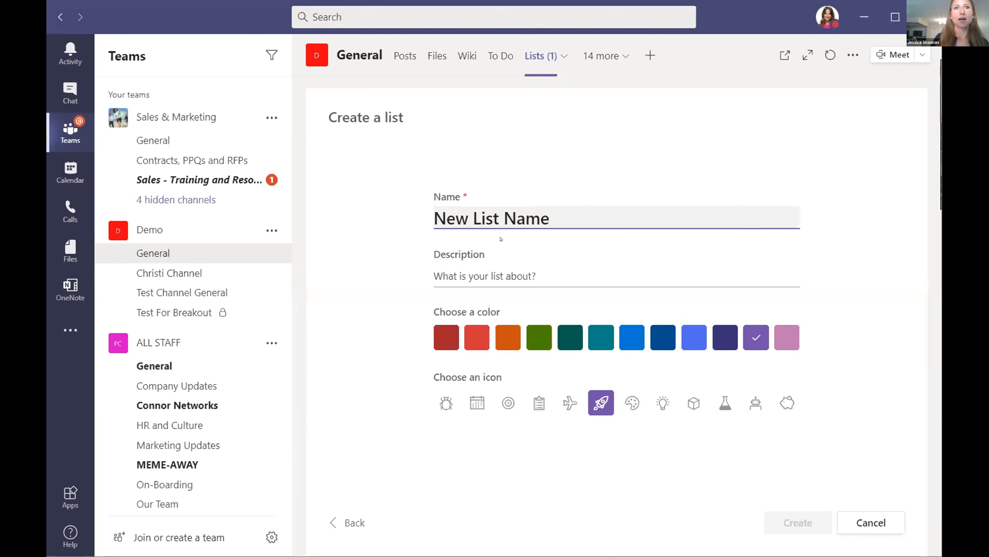
pyautogui.click(486, 269)
pyautogui.write('Demo List')
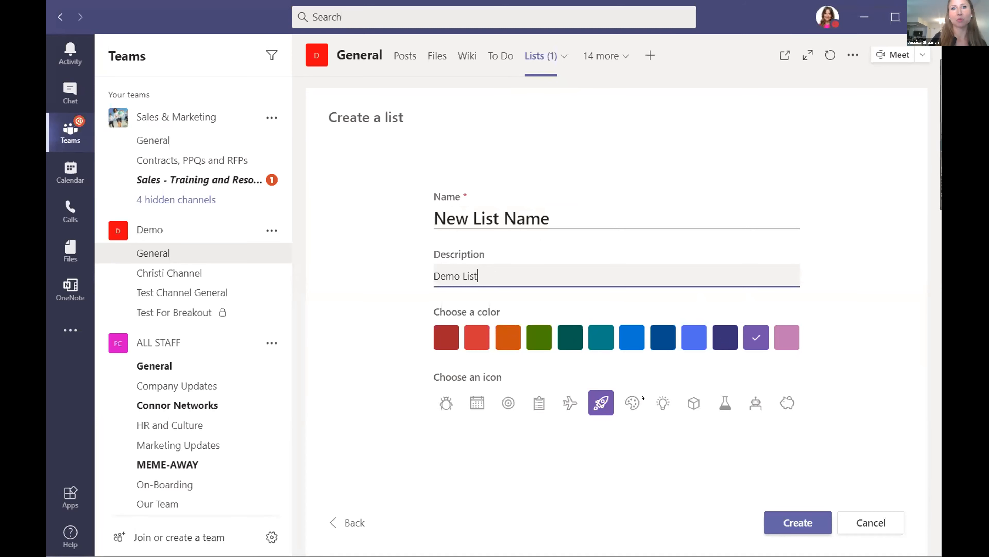
# Choose the teal color and the palette icon, then create the list.
pyautogui.click(595, 340)
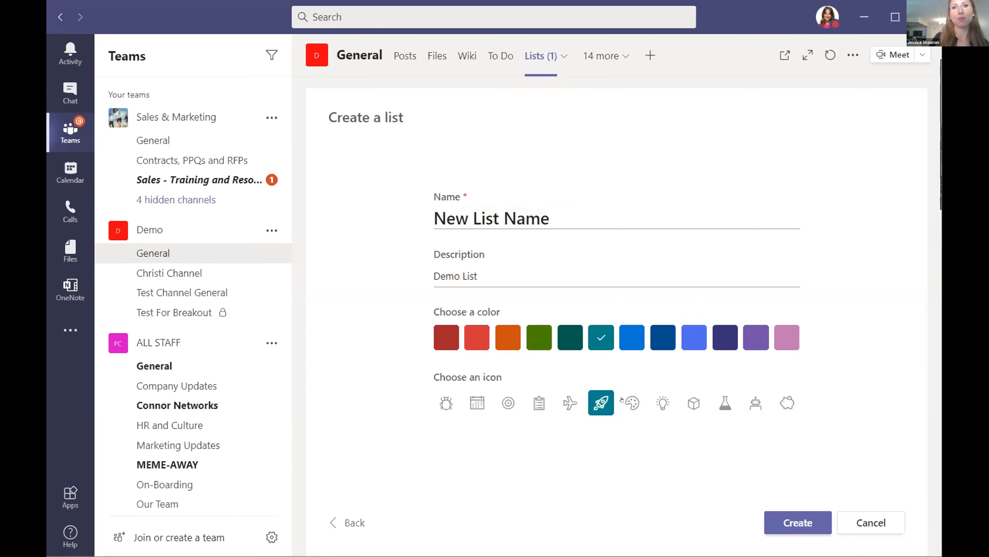
pyautogui.click(625, 402)
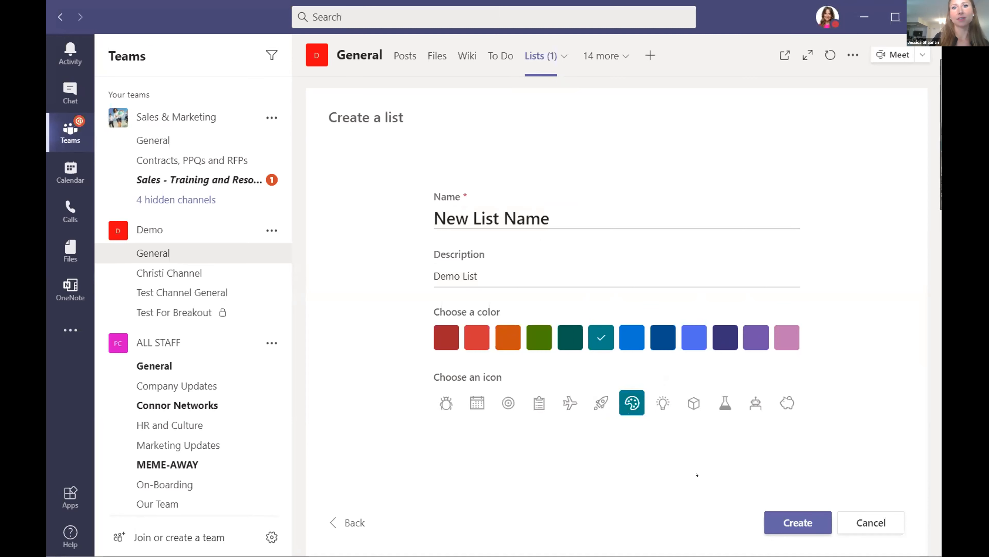
pyautogui.click(791, 521)
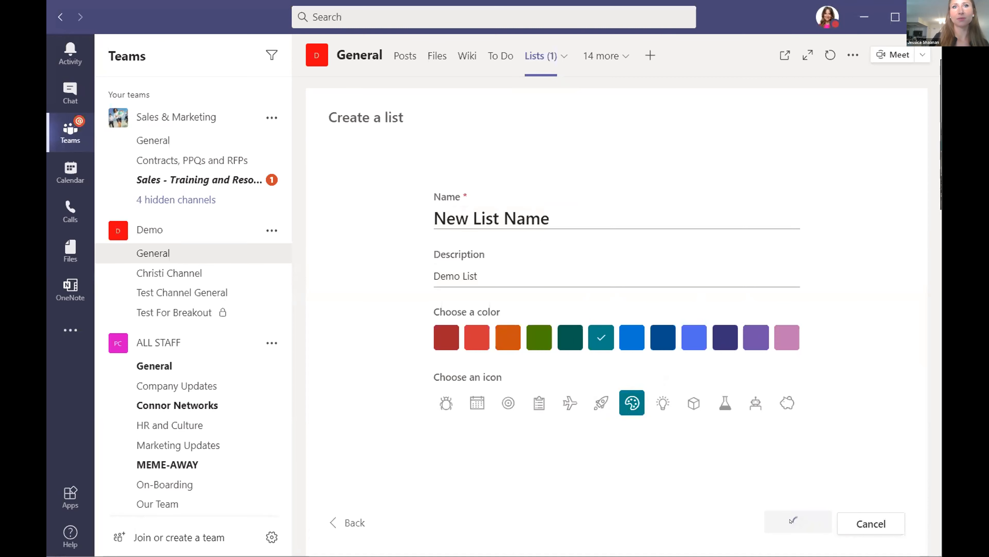
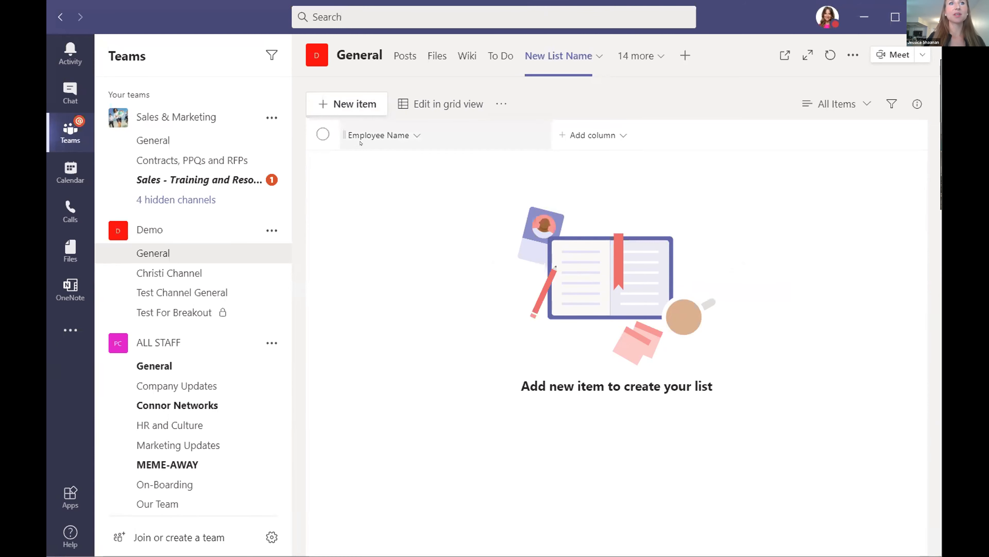
# Add a list item with the employee's name and the cute puppy picture attached, then save it.
pyautogui.click(341, 104)
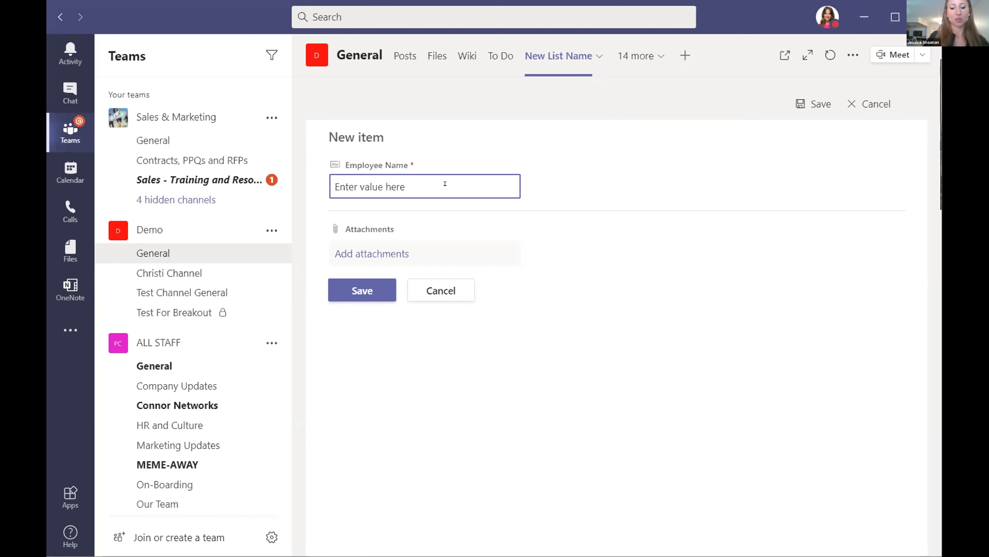
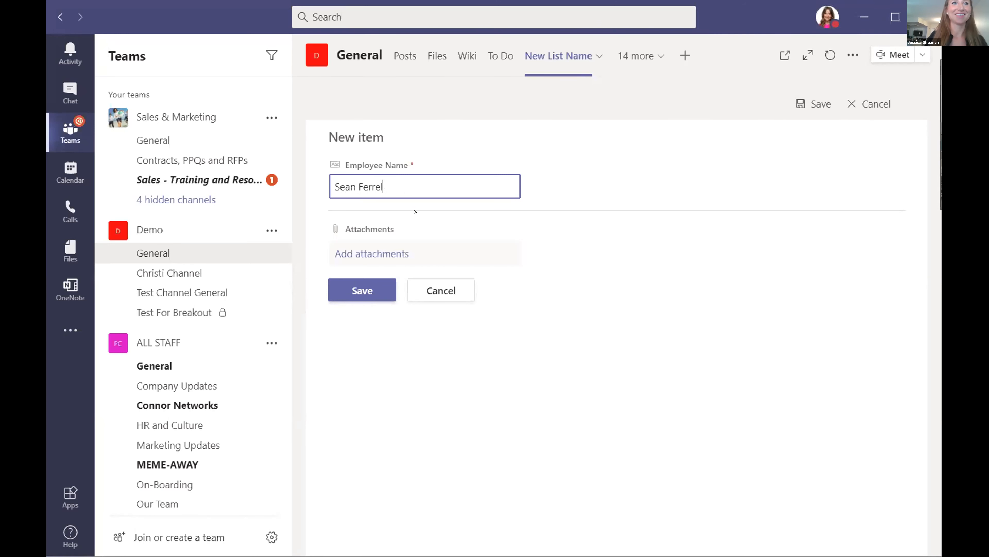
pyautogui.click(370, 255)
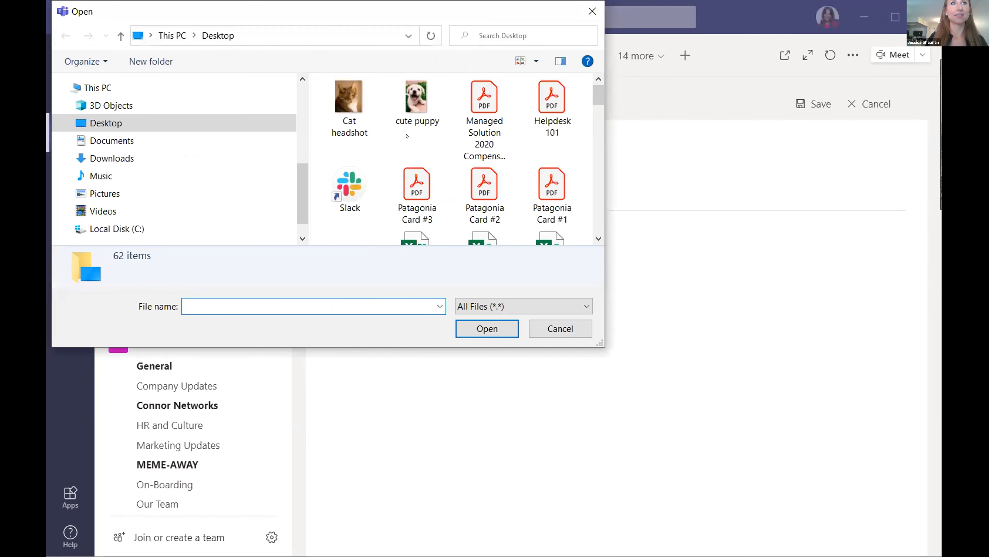
pyautogui.click(407, 105)
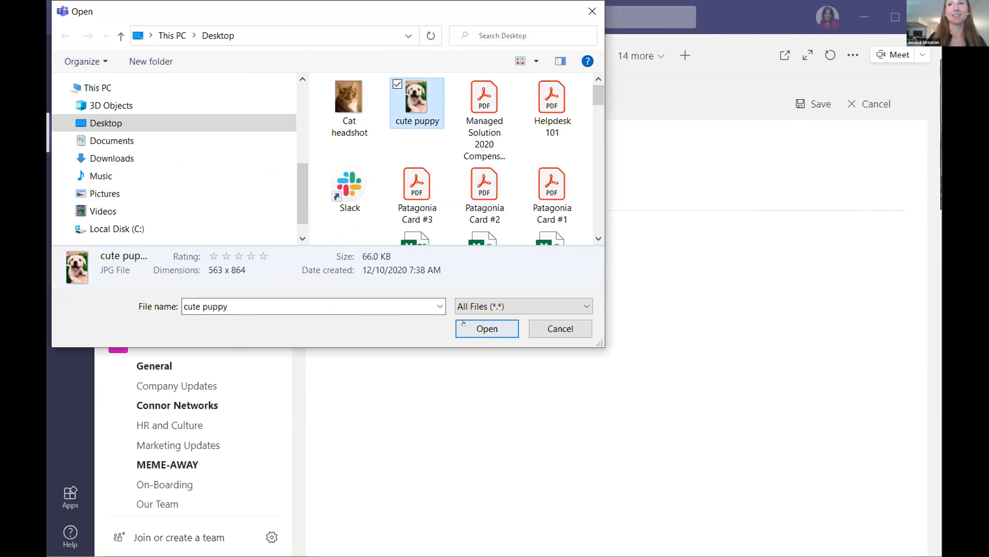
pyautogui.click(463, 328)
pyautogui.click(361, 321)
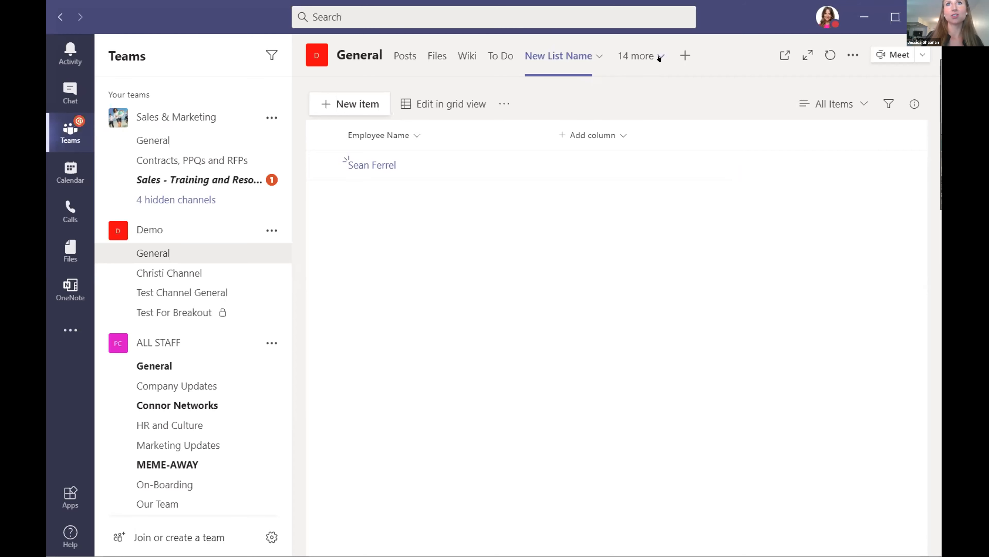
# Switch to the New Hire Checklist_Legal tab from the '14 more' tab list.
pyautogui.click(659, 57)
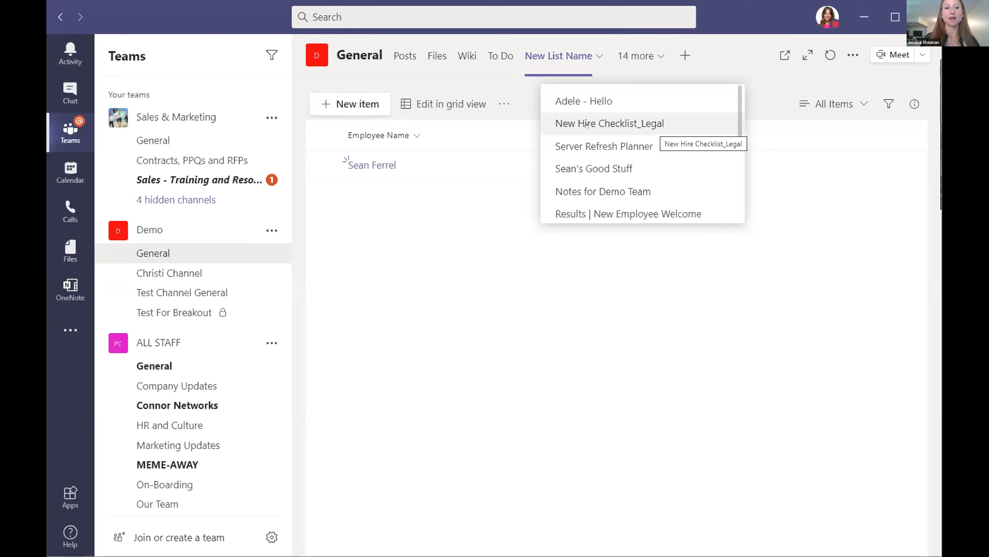
pyautogui.click(621, 118)
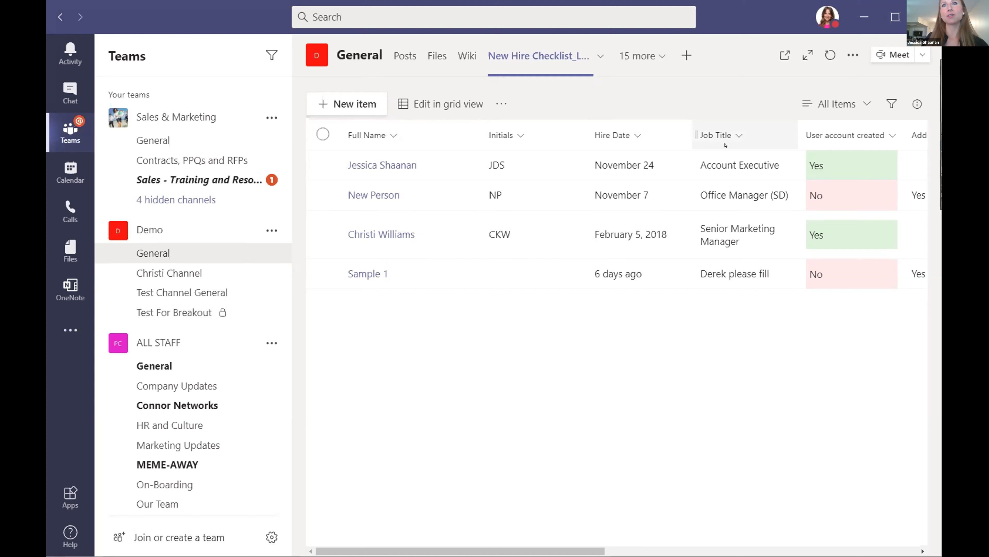
# Scroll the checklist right past Department and open the Add column type menu.
pyautogui.hscroll(5, 723, 144)
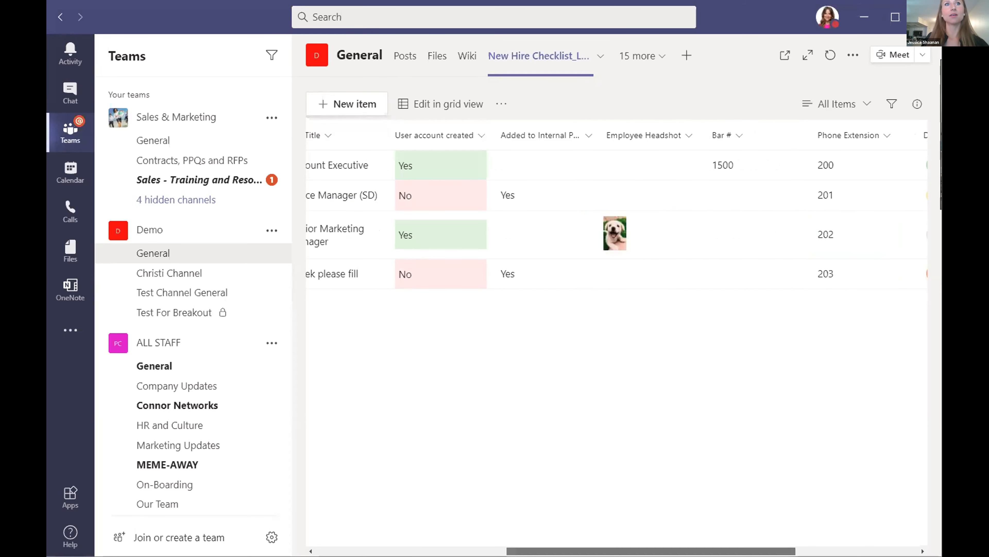
pyautogui.hscroll(-1, 422, 171)
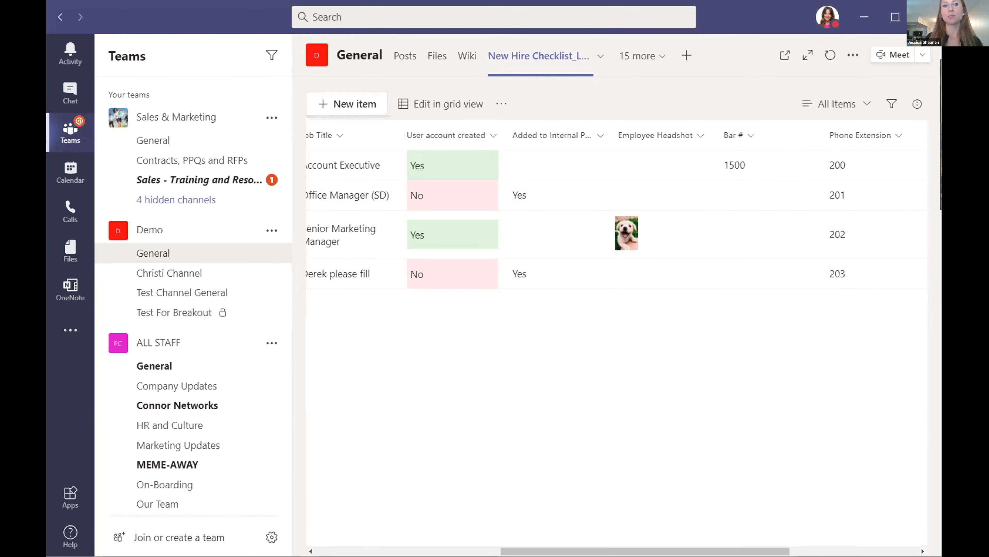
pyautogui.moveTo(645, 551); pyautogui.dragTo(773, 551)
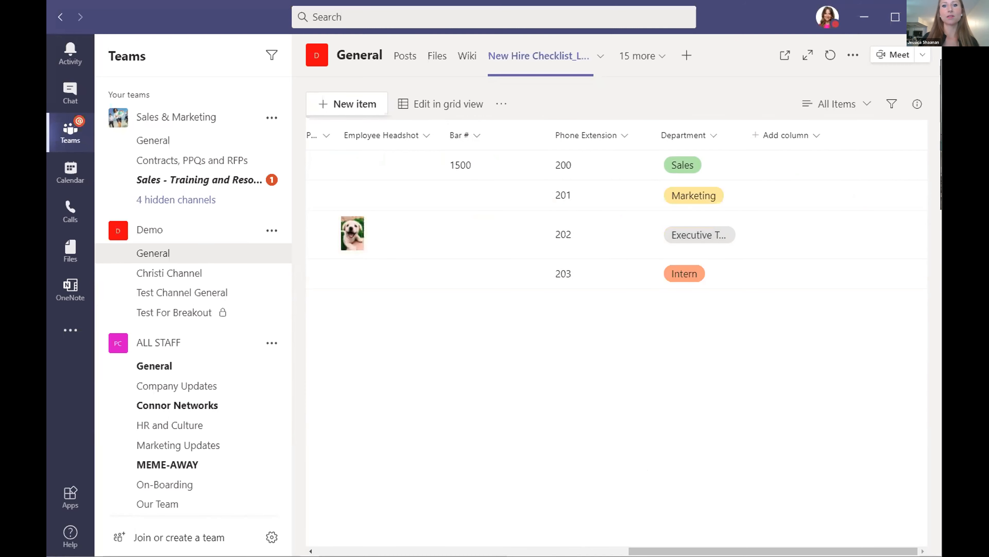
pyautogui.moveTo(656, 551); pyautogui.dragTo(360, 529)
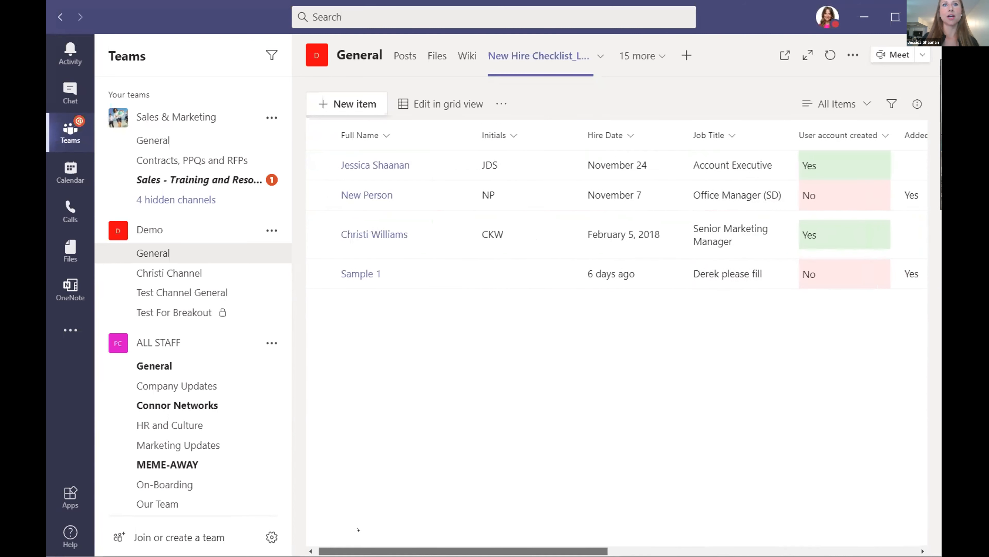
pyautogui.hscroll(5, 339, 162)
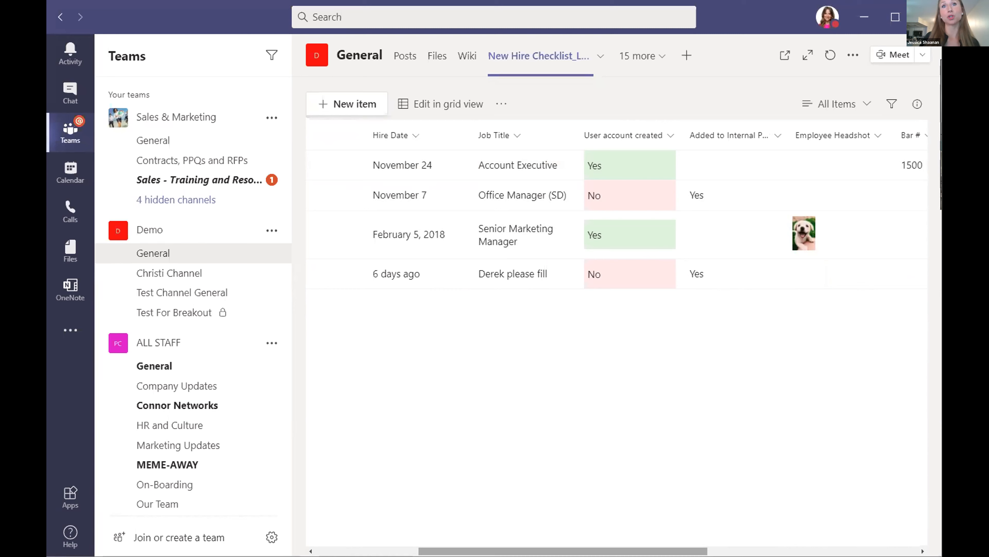
pyautogui.hscroll(10, 735, 152)
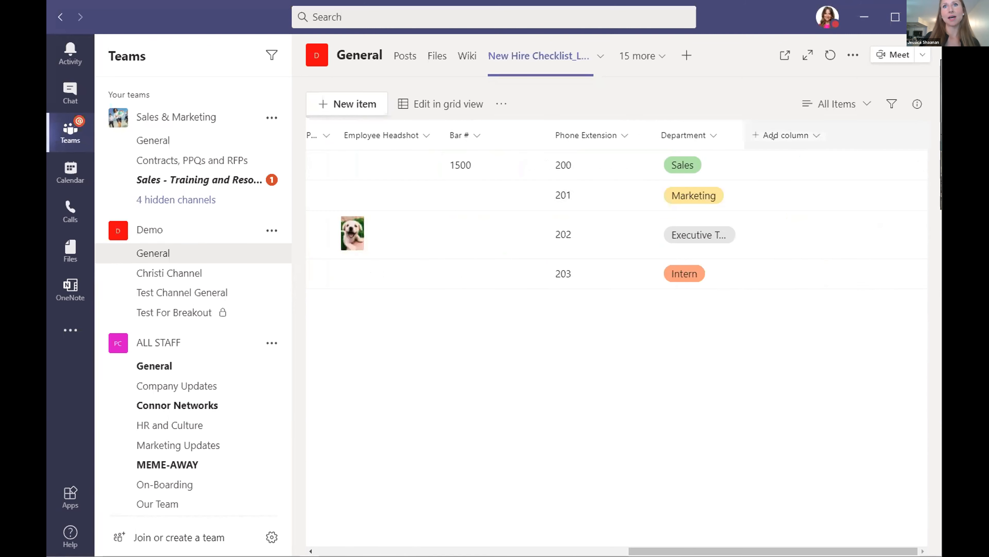
pyautogui.click(761, 135)
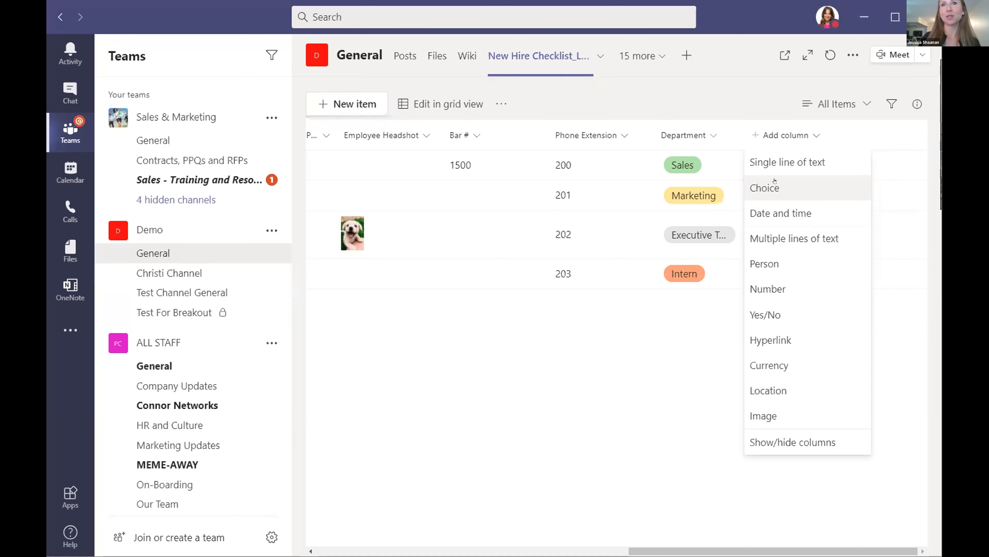
# Start a new Yes/No column and name it 'Payroll Sheet to HR'.
pyautogui.click(762, 315)
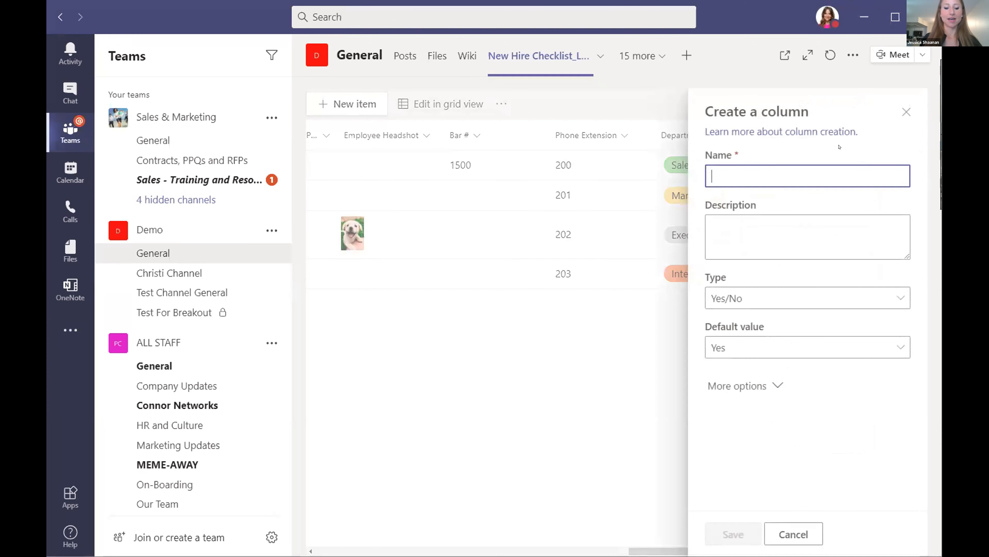
pyautogui.write('Payroll')
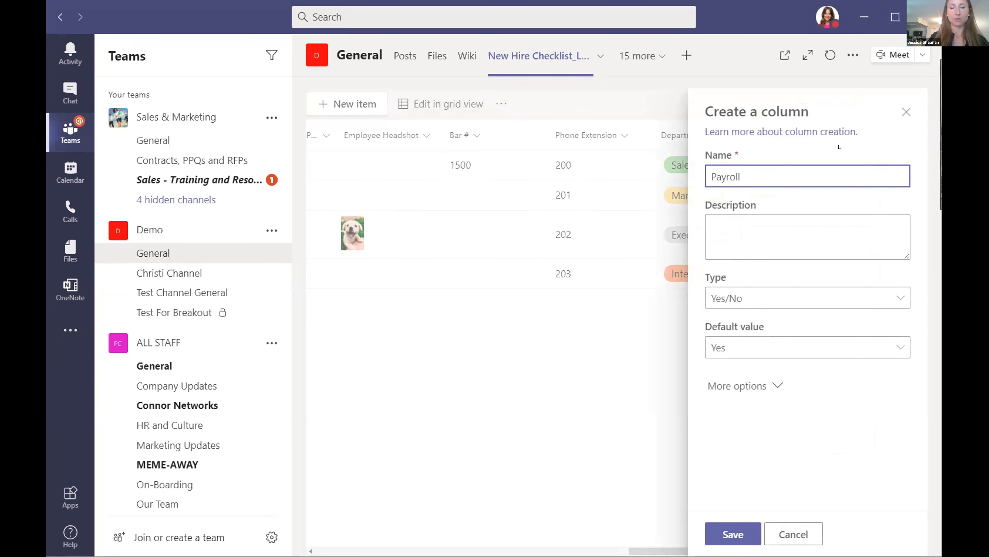
pyautogui.write('Sheet Complete')
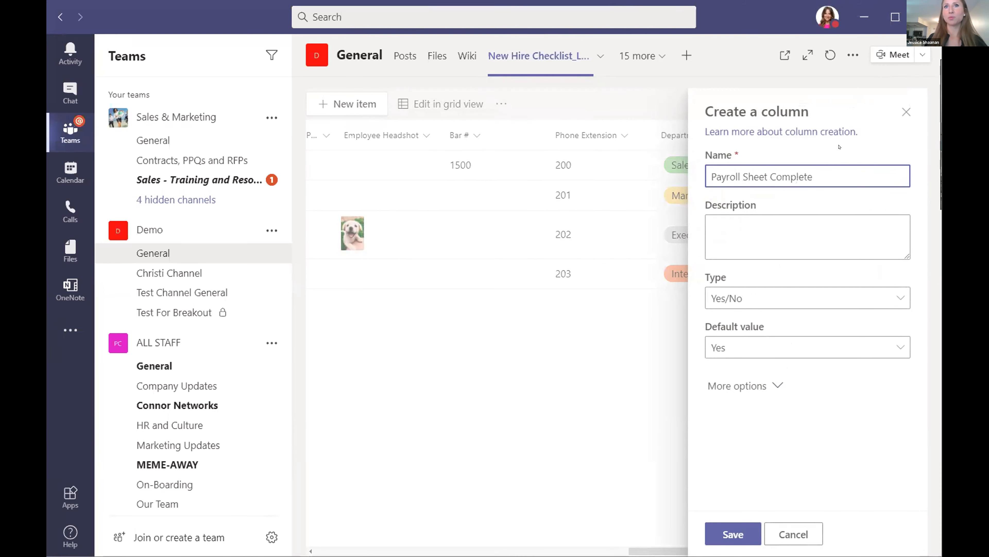
pyautogui.doubleClick(784, 174)
pyautogui.write('to HER')
pyautogui.press('BackSpace')
pyautogui.press('BackSpace')
pyautogui.write('R')
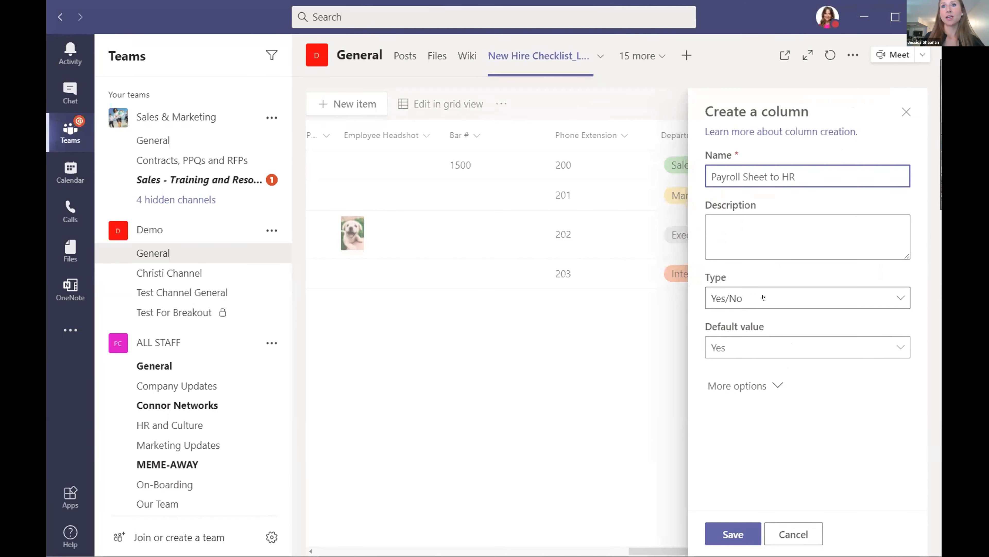
# Set the column's default to No, then switch its type to Single line of text.
pyautogui.click(811, 297)
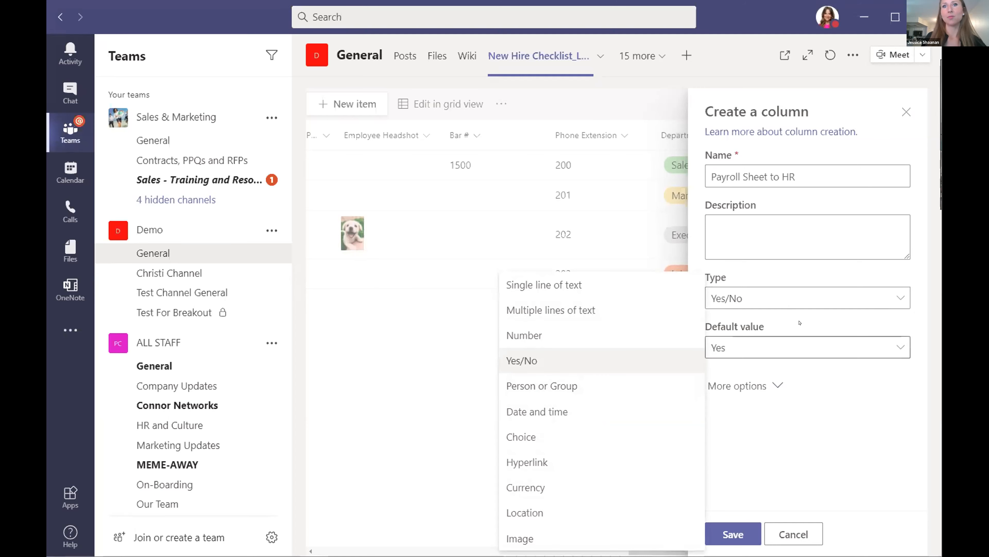
pyautogui.click(819, 408)
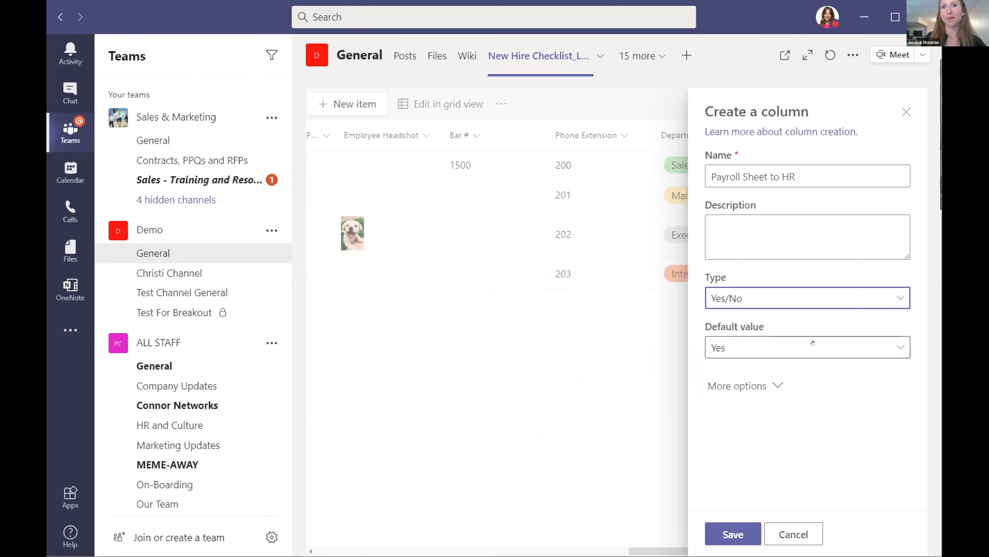
pyautogui.click(887, 344)
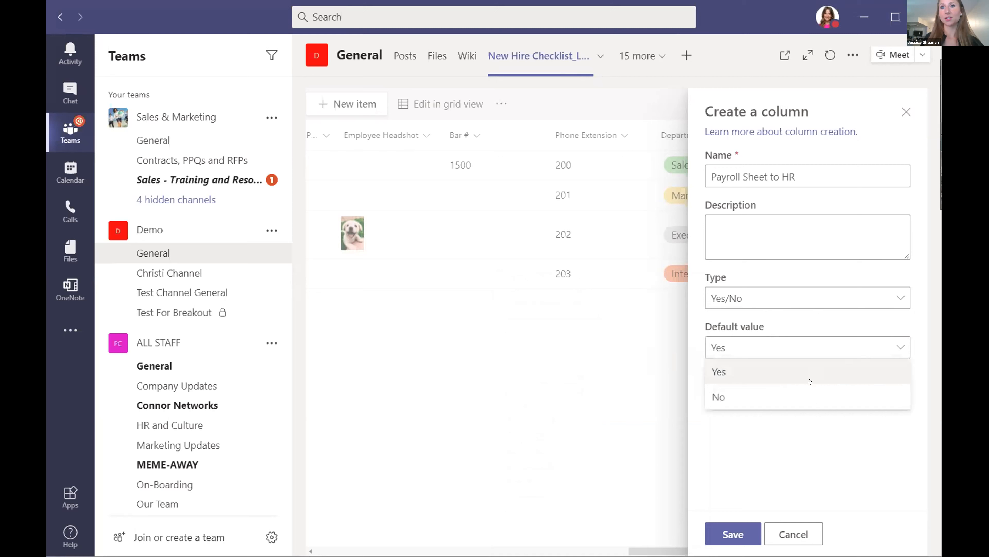
pyautogui.click(792, 397)
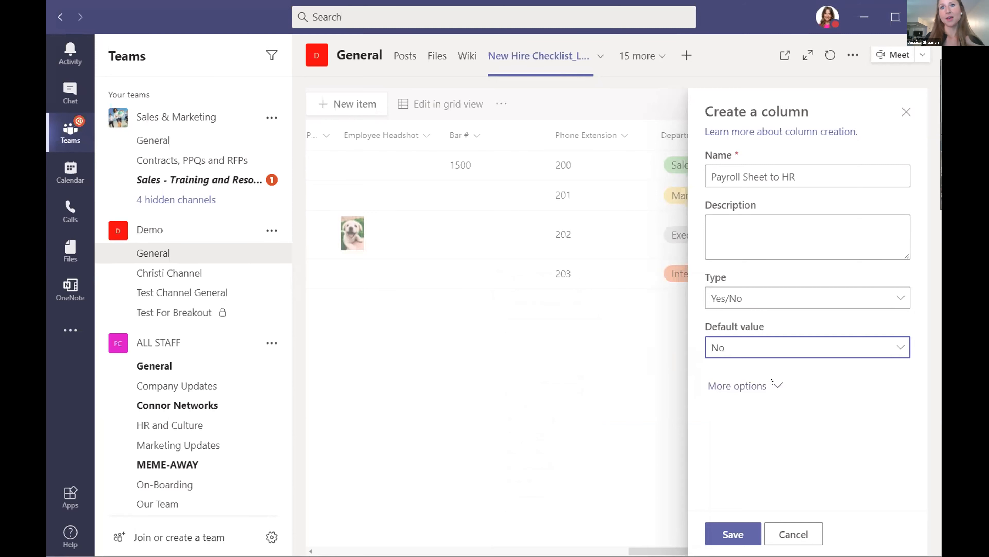
pyautogui.click(772, 387)
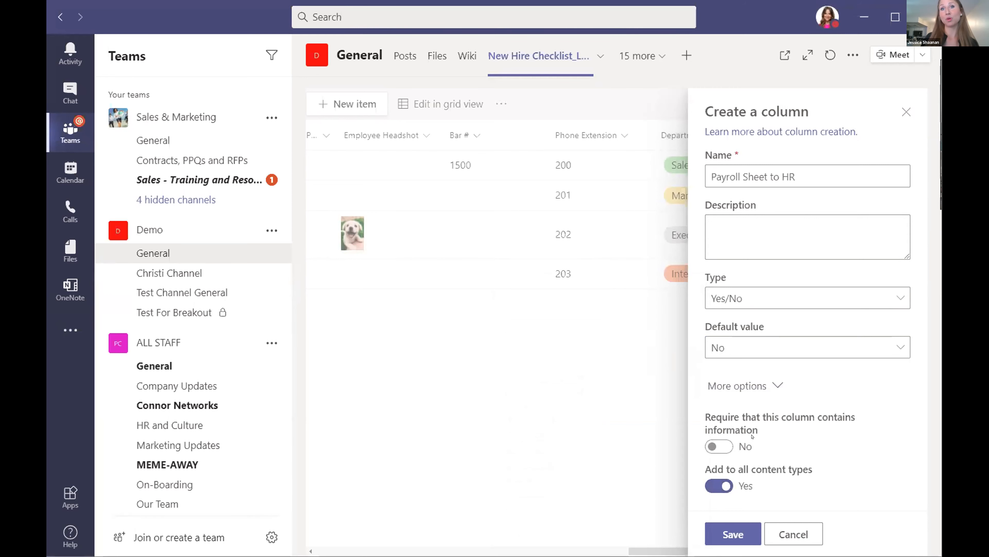
pyautogui.click(895, 296)
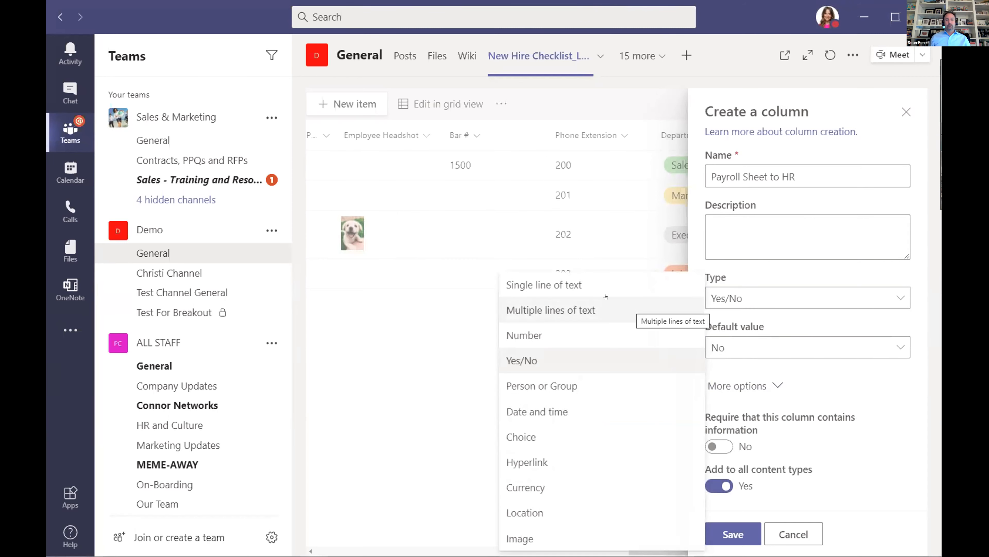
pyautogui.click(593, 287)
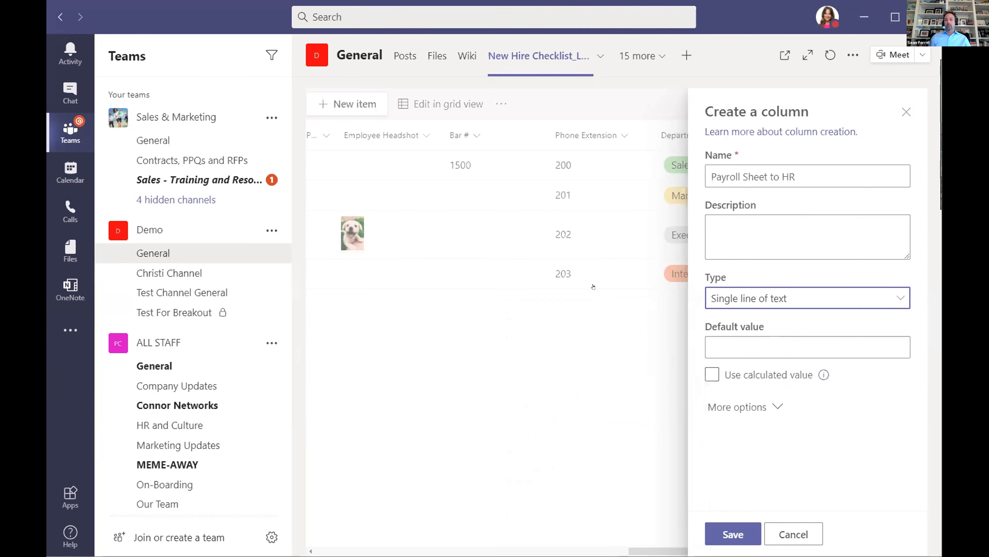
# Show More options and expand Column validation to reveal the Formula and User message fields.
pyautogui.click(773, 399)
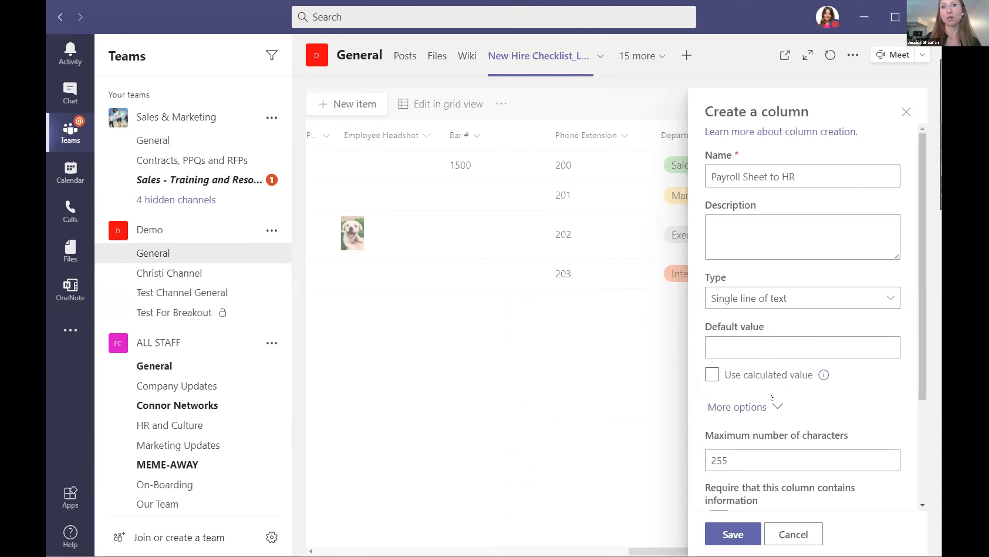
pyautogui.scroll(-4, 905, 353)
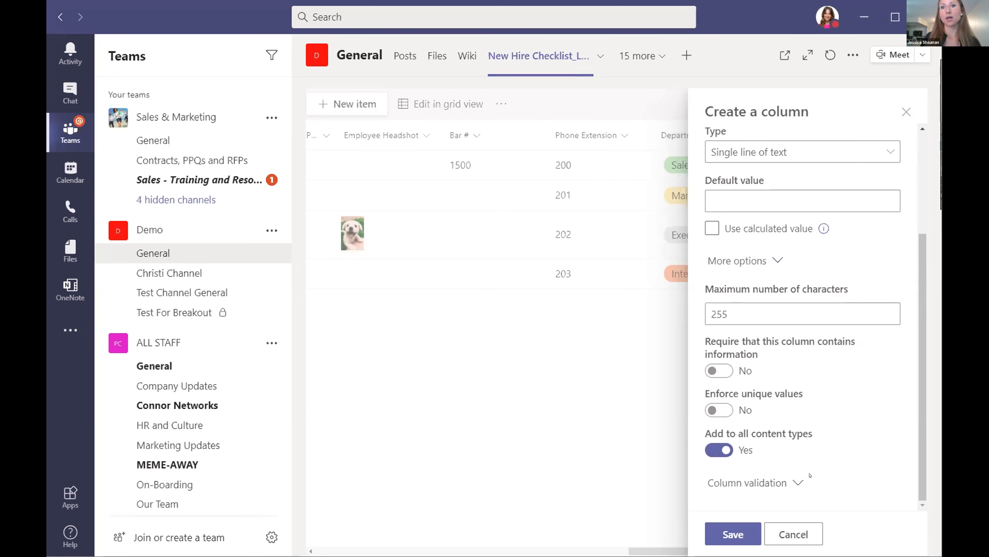
pyautogui.click(799, 482)
pyautogui.scroll(-7, 812, 435)
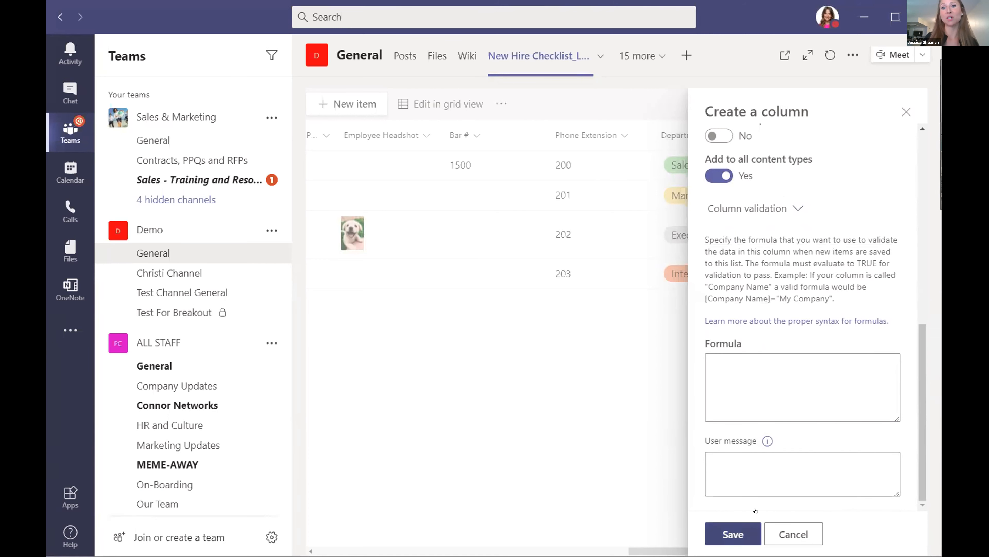
# Save the Payroll Sheet to HR column and select the extension 200 row.
pyautogui.click(734, 529)
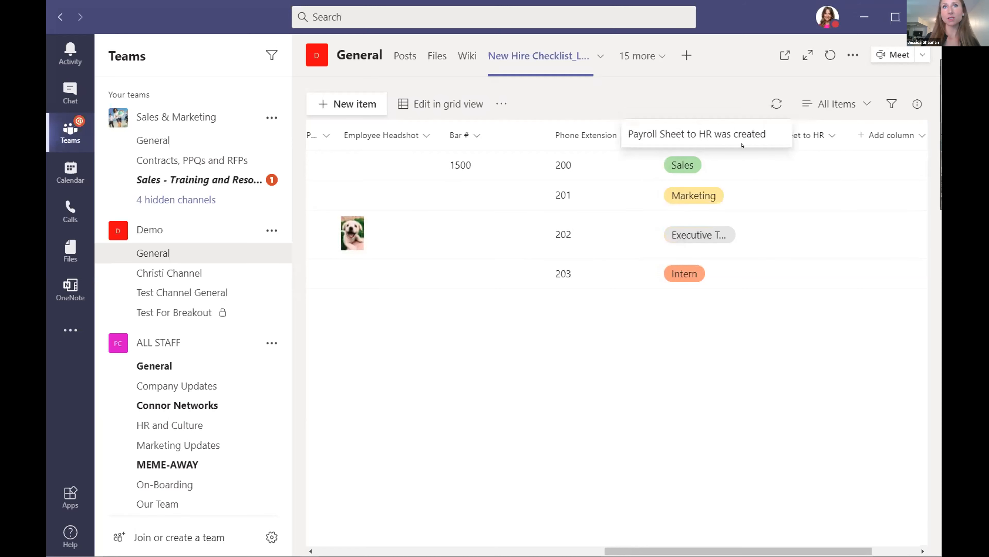
pyautogui.click(799, 163)
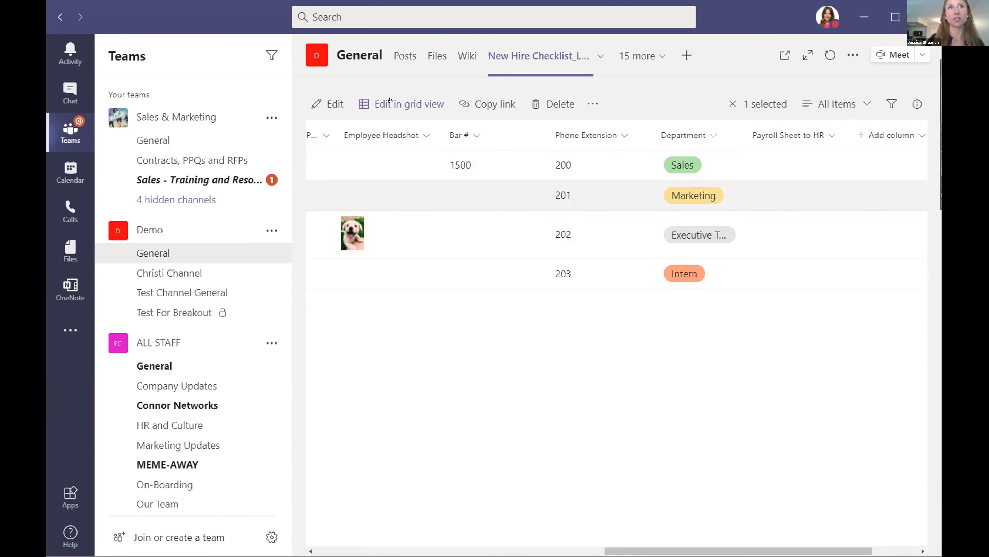
# In grid view, enter 'no' in the first hire's Payroll Sheet to HR cell.
pyautogui.click(390, 100)
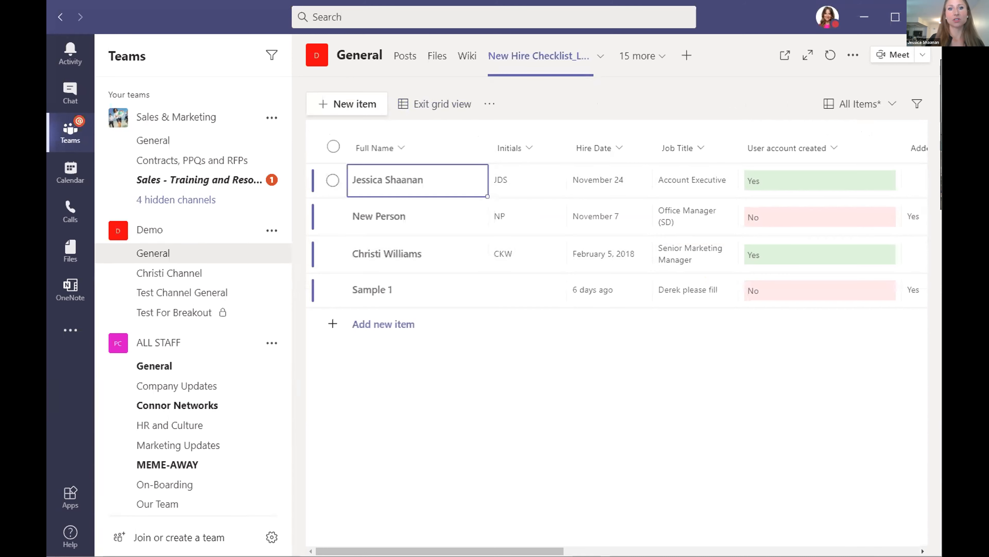
pyautogui.hscroll(5, 615, 234)
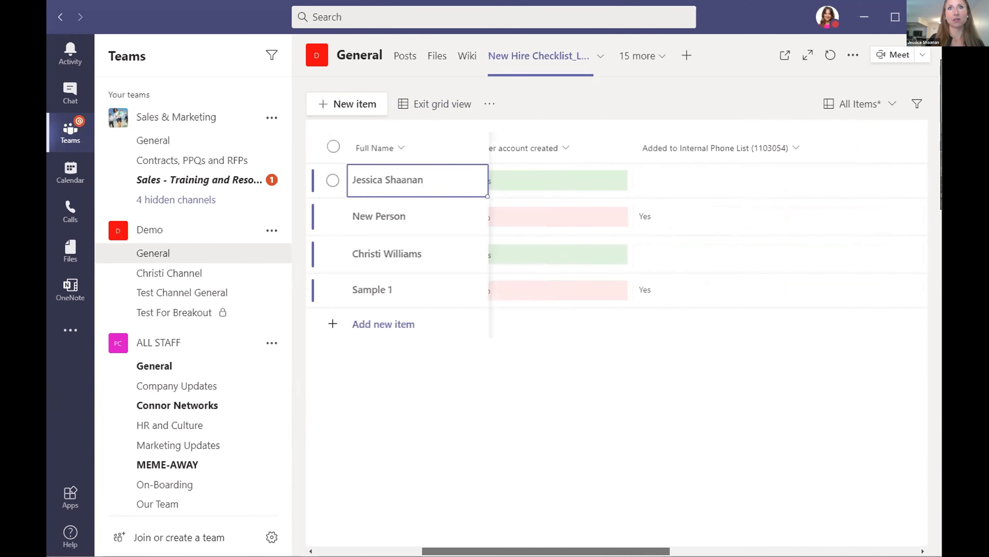
pyautogui.hscroll(6, 616, 234)
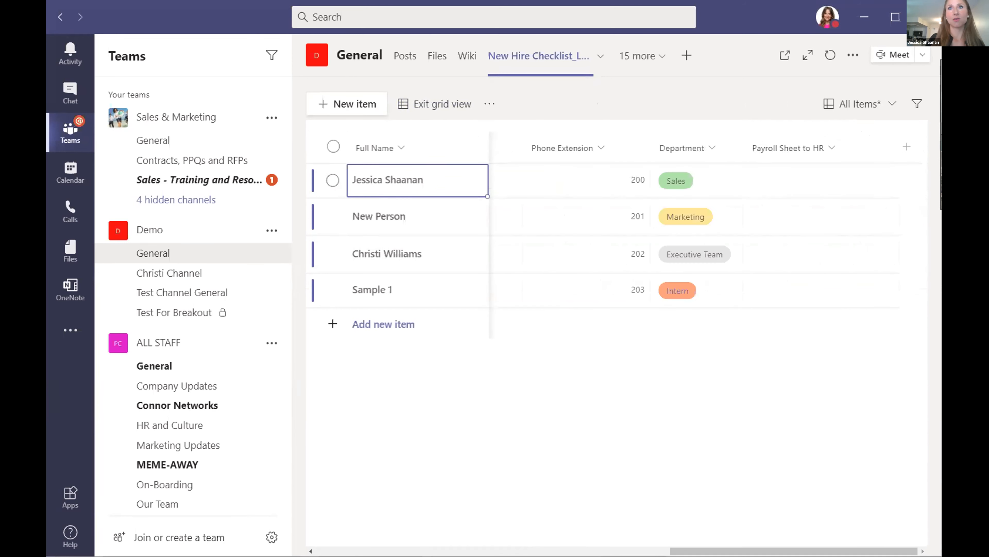
pyautogui.click(805, 166)
pyautogui.click(803, 174)
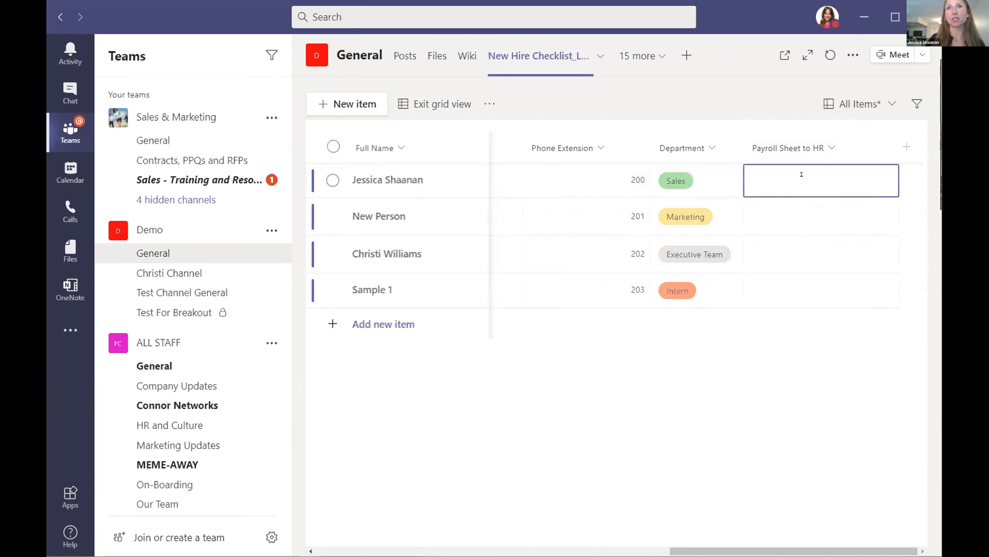
pyautogui.write('no')
pyautogui.press('Return')
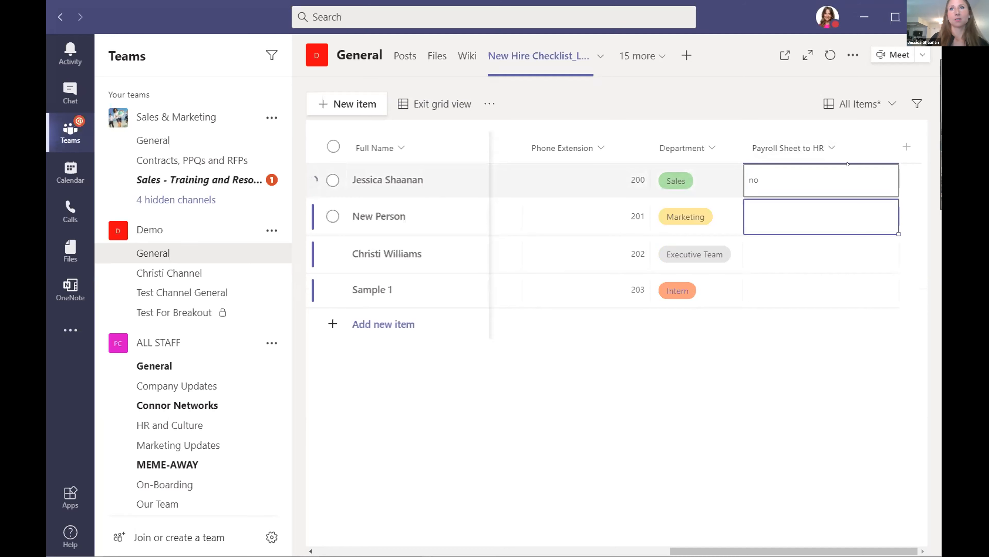
# Enter 'Yes' for New Person, add a blank row, and exit grid view.
pyautogui.click(812, 213)
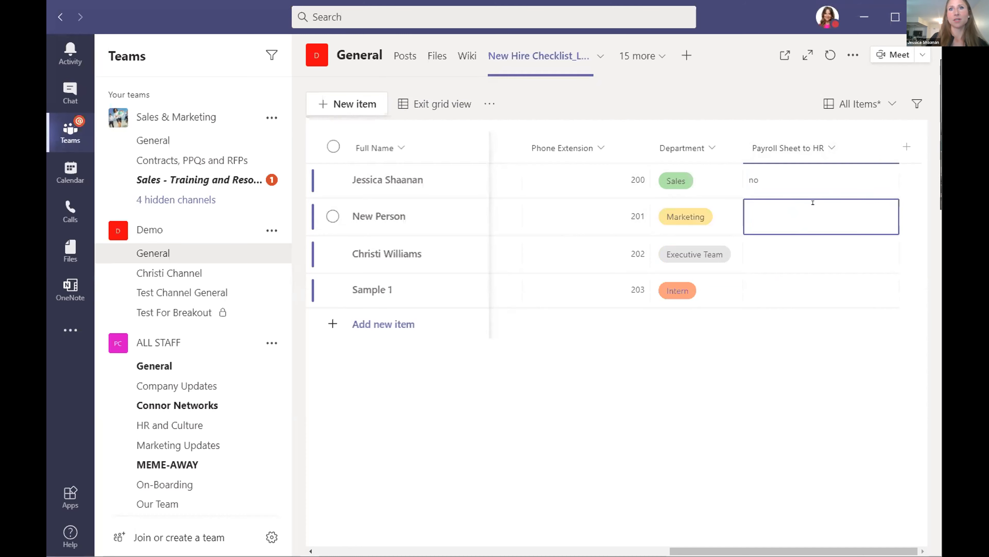
pyautogui.write('Yes')
pyautogui.click(810, 259)
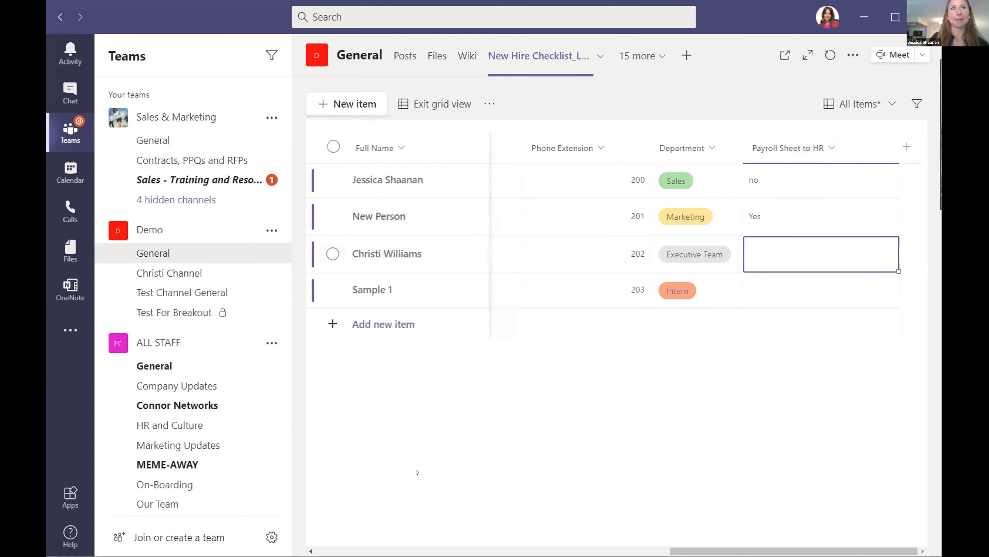
pyautogui.click(743, 335)
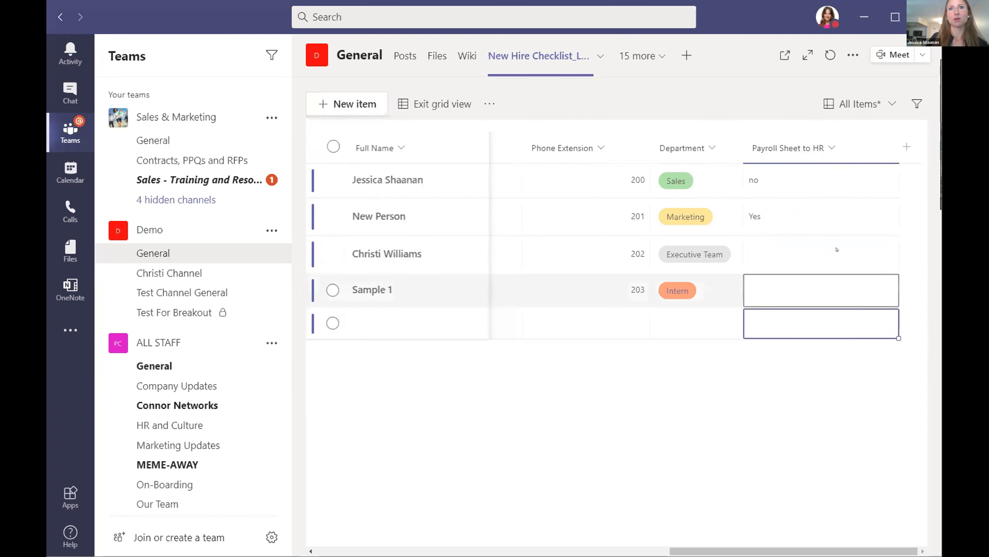
pyautogui.click(418, 101)
pyautogui.moveTo(529, 551); pyautogui.dragTo(864, 550)
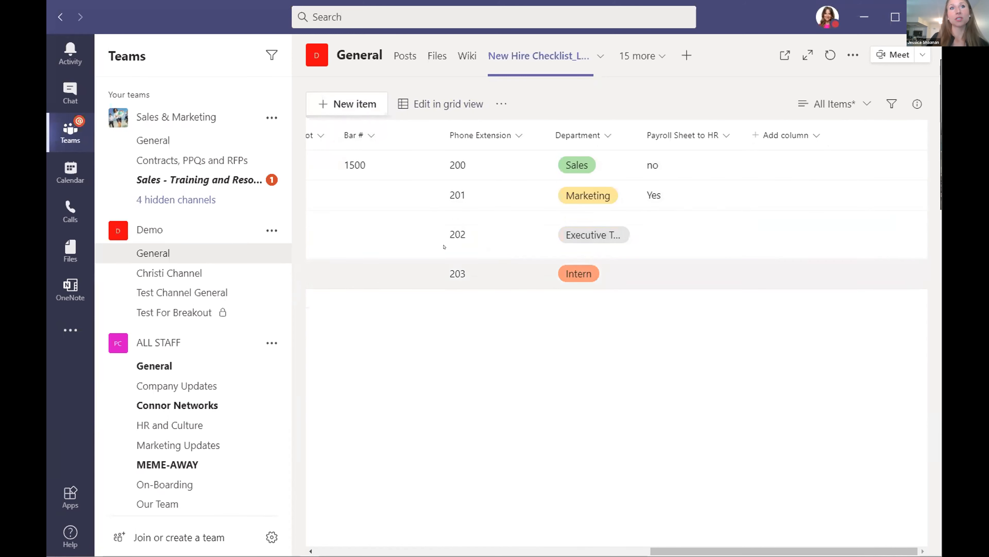
pyautogui.doubleClick(676, 163)
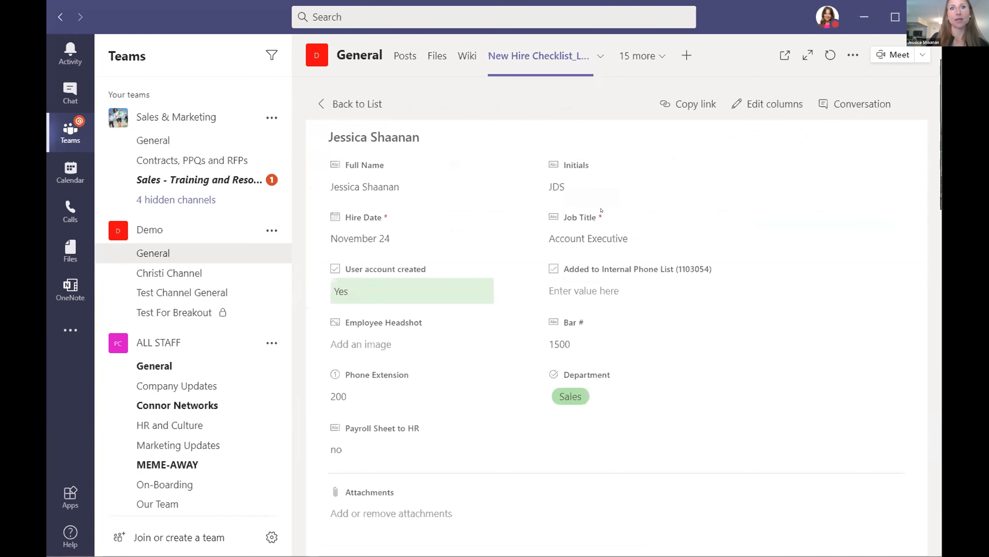
pyautogui.click(352, 445)
pyautogui.click(344, 446)
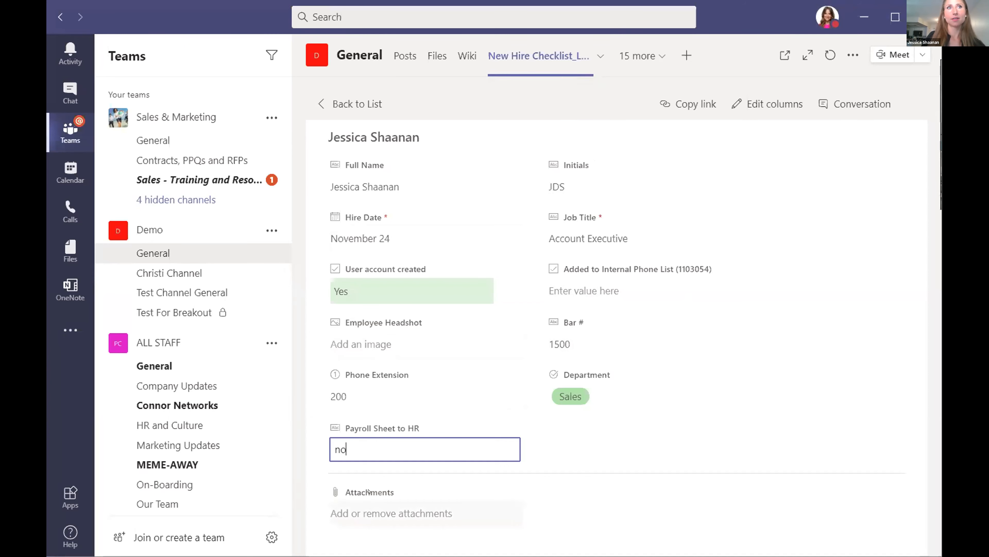
pyautogui.click(341, 105)
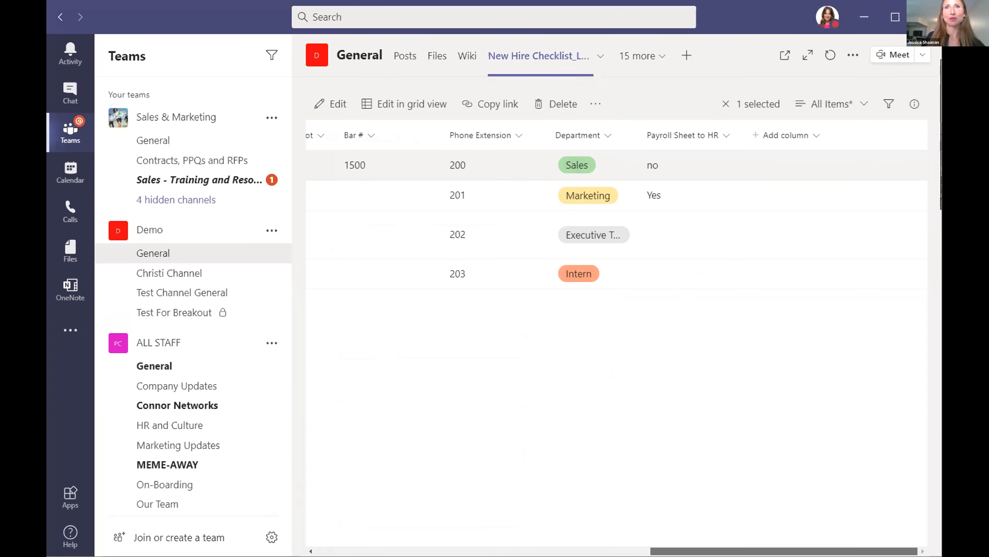
pyautogui.hscroll(-3, 668, 531)
pyautogui.hscroll(3, 668, 531)
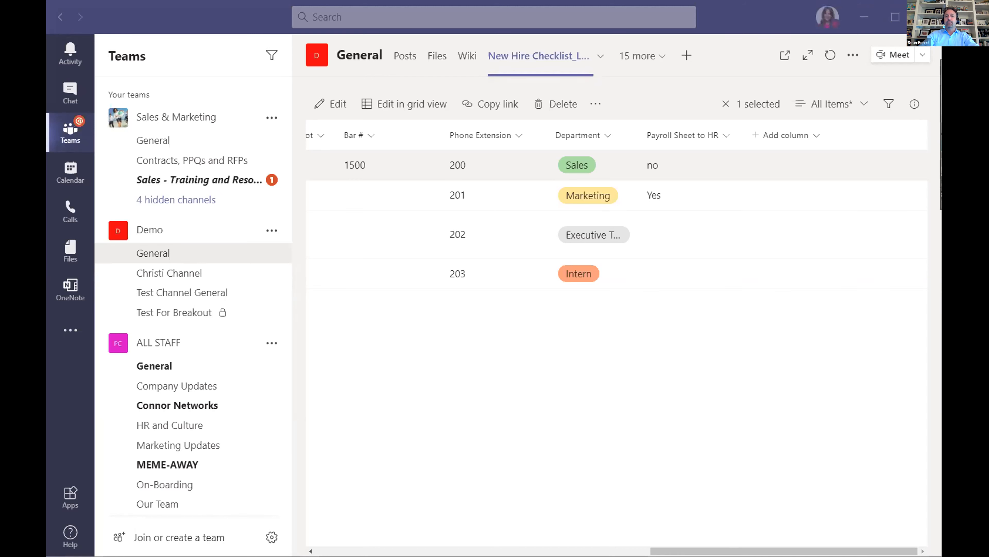
pyautogui.click(557, 322)
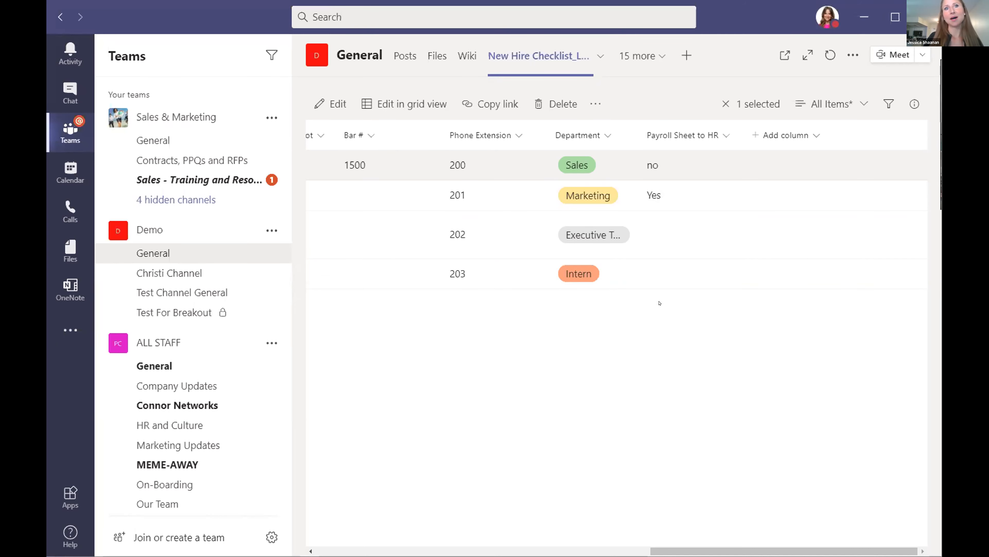
pyautogui.moveTo(694, 546); pyautogui.dragTo(621, 548)
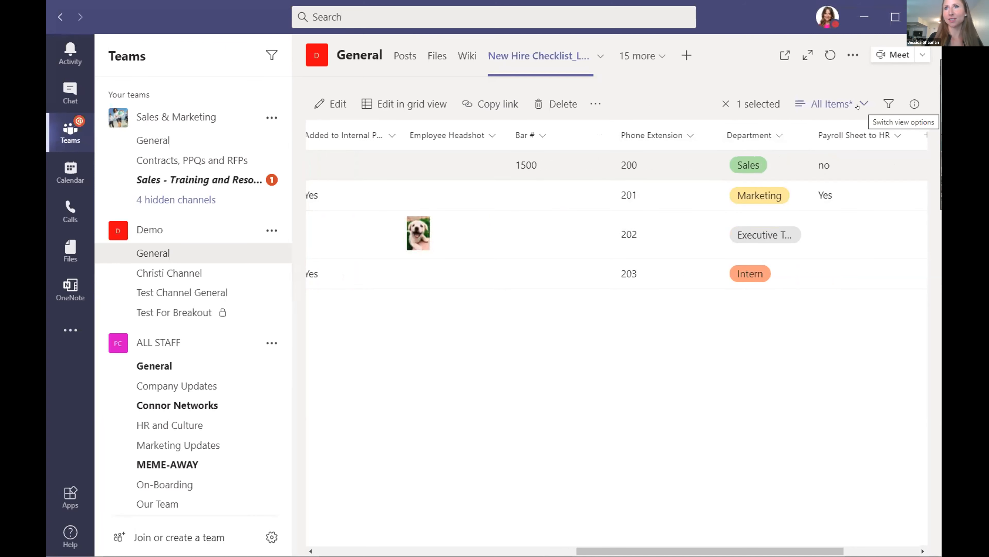
pyautogui.click(888, 102)
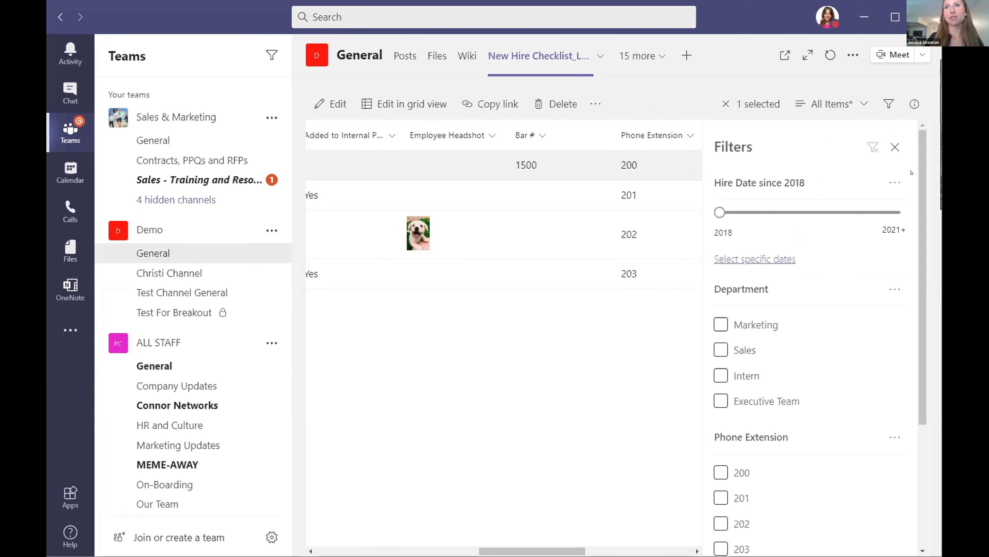
pyautogui.moveTo(921, 155); pyautogui.dragTo(920, 220)
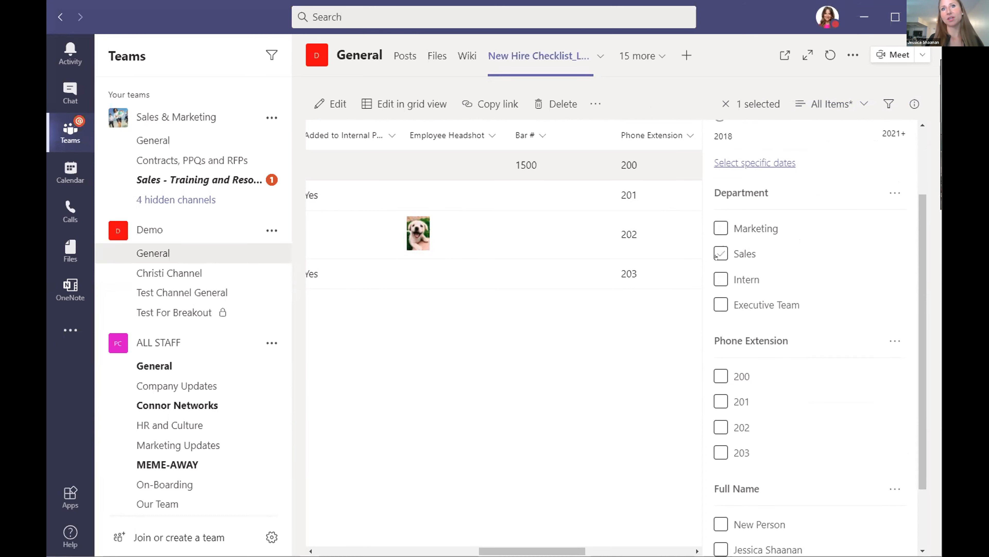
pyautogui.moveTo(923, 257); pyautogui.dragTo(921, 219)
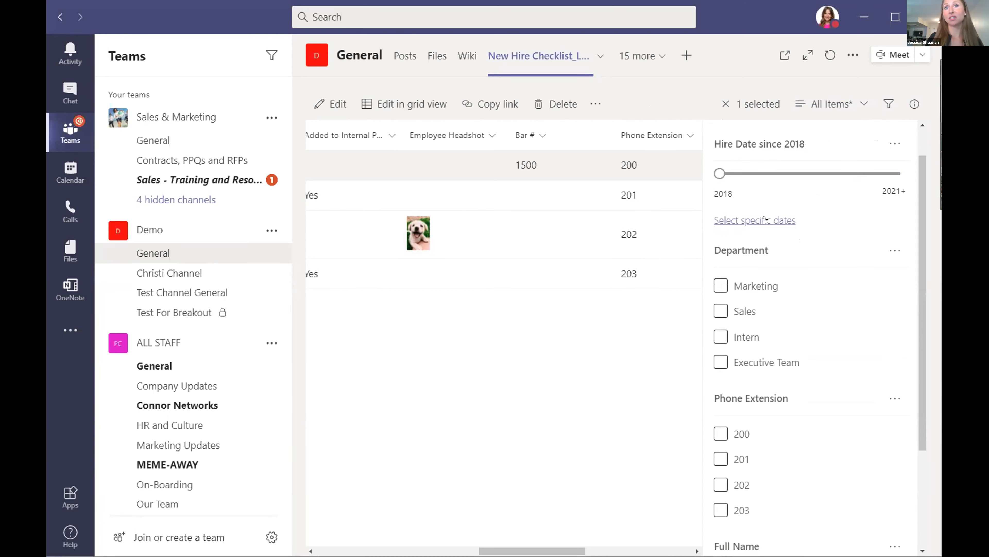
pyautogui.scroll(-3, 911, 294)
pyautogui.scroll(-1, 911, 294)
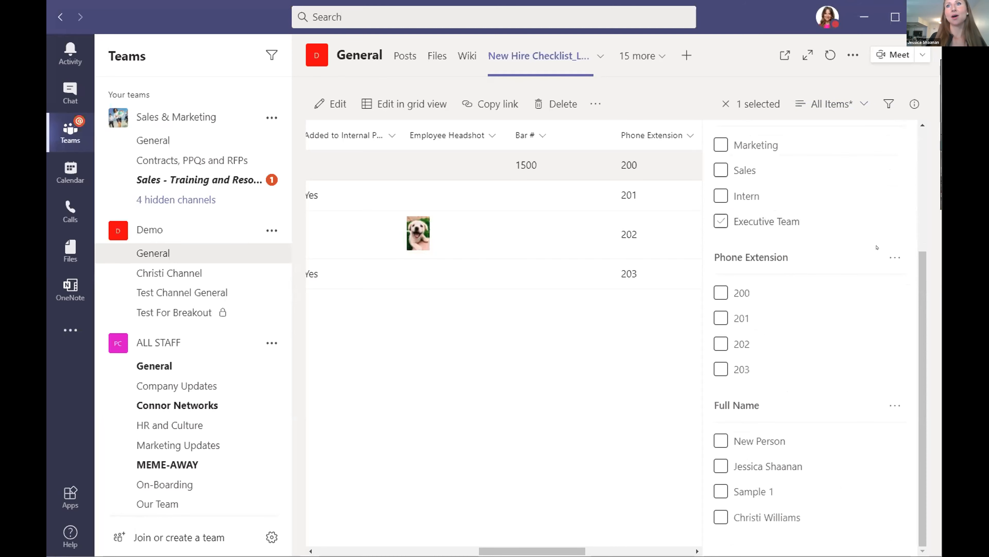
pyautogui.moveTo(920, 293); pyautogui.dragTo(923, 173)
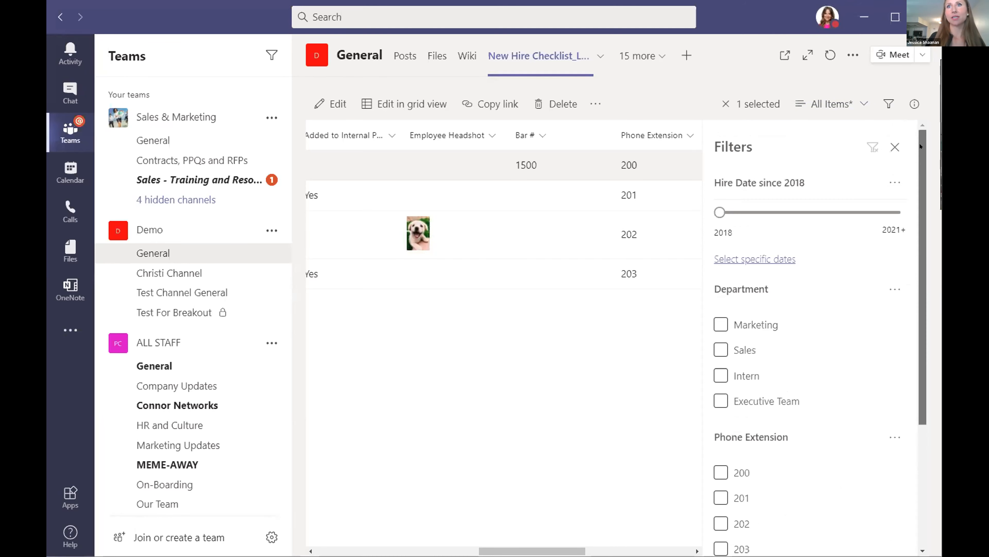
pyautogui.click(893, 144)
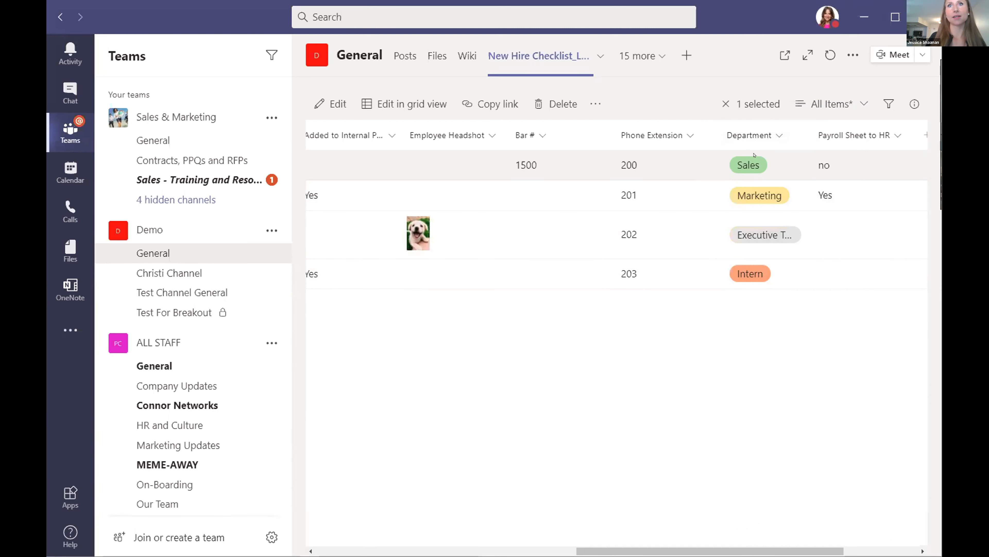
# Open the formatting panel for the Department column.
pyautogui.click(780, 135)
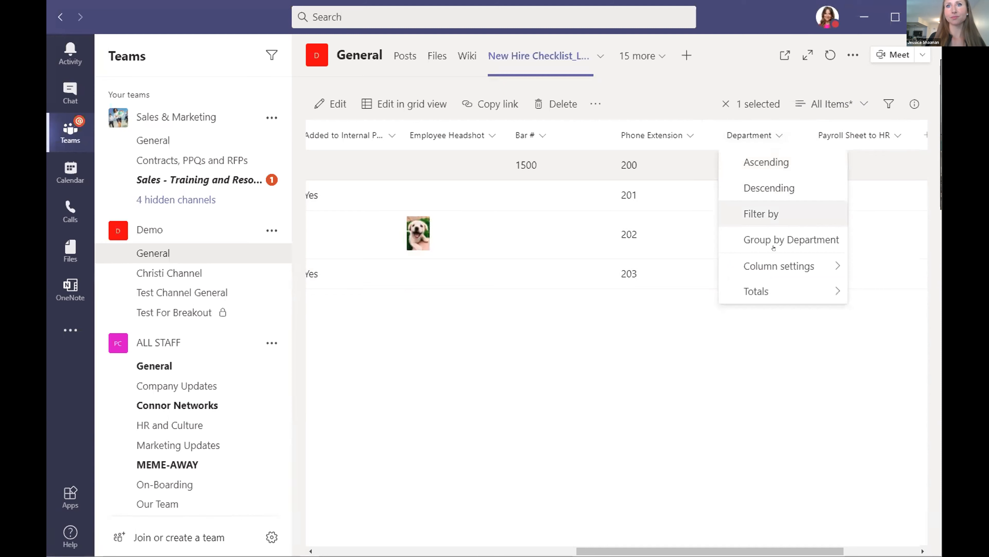
pyautogui.moveTo(733, 265)
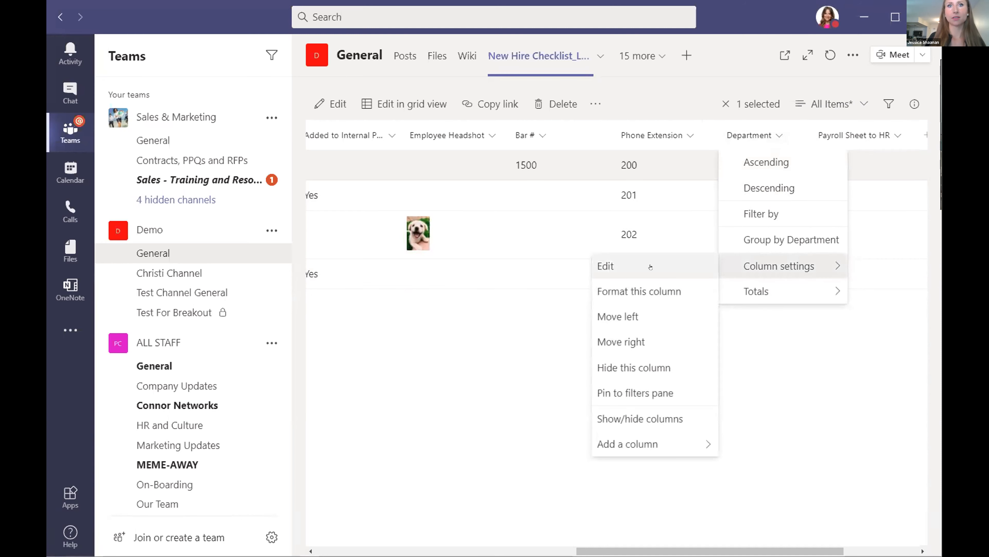
pyautogui.click(630, 290)
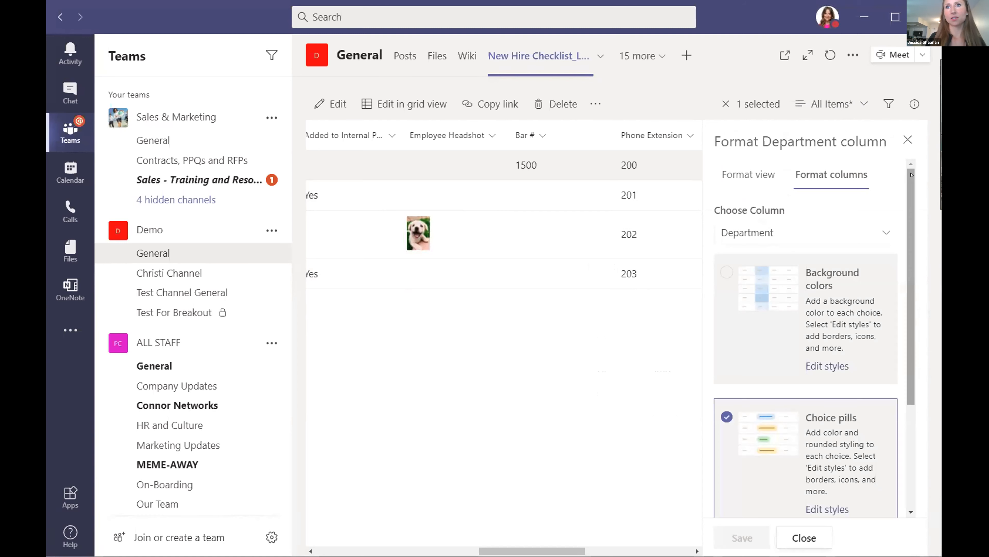
pyautogui.moveTo(912, 183); pyautogui.dragTo(911, 192)
pyautogui.scroll(-1, 912, 191)
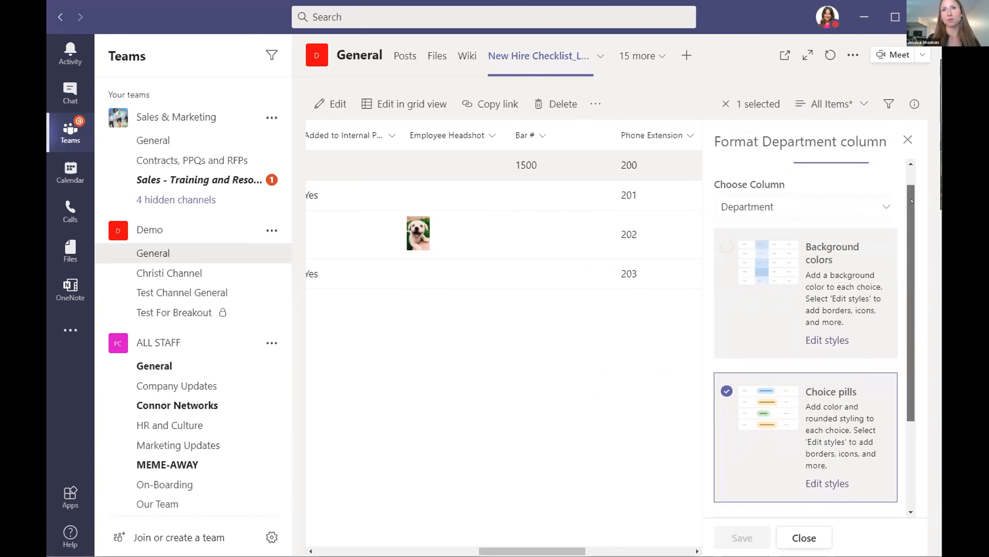
pyautogui.scroll(2, 912, 190)
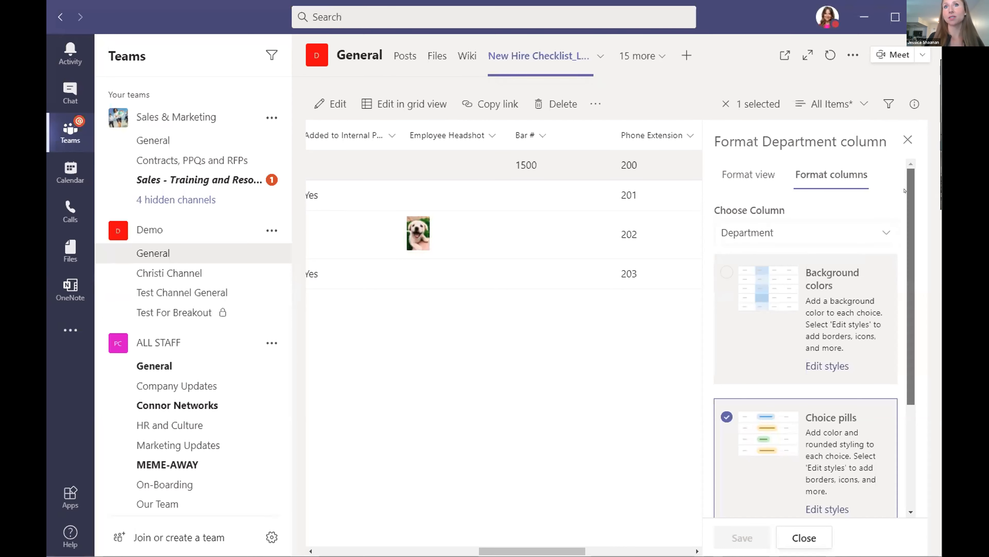
pyautogui.scroll(-3, 774, 210)
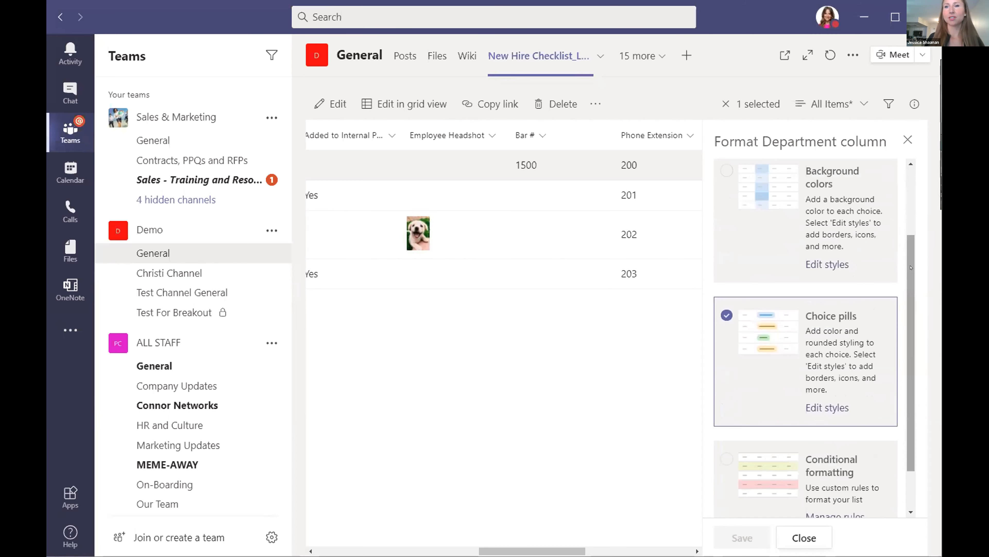
pyautogui.moveTo(912, 268); pyautogui.dragTo(912, 284)
pyautogui.scroll(1, 911, 283)
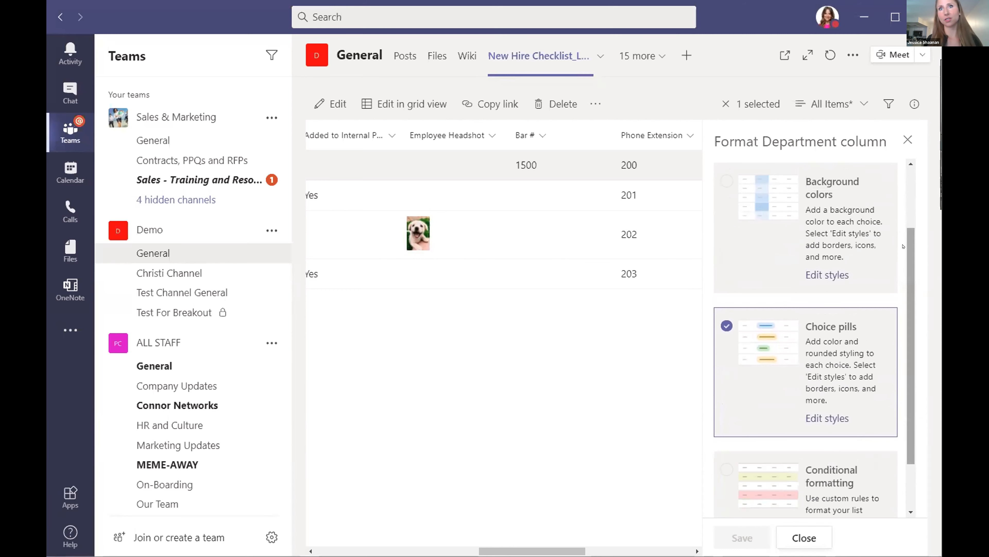
pyautogui.scroll(-2, 828, 343)
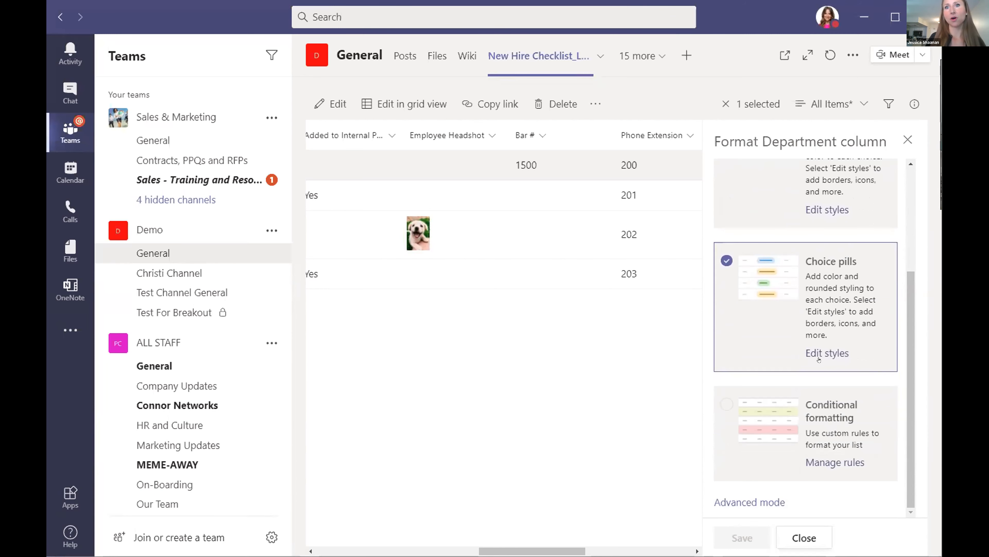
# Review the Sales pill's fill colour and style options, then close the formatting panel.
pyautogui.click(819, 353)
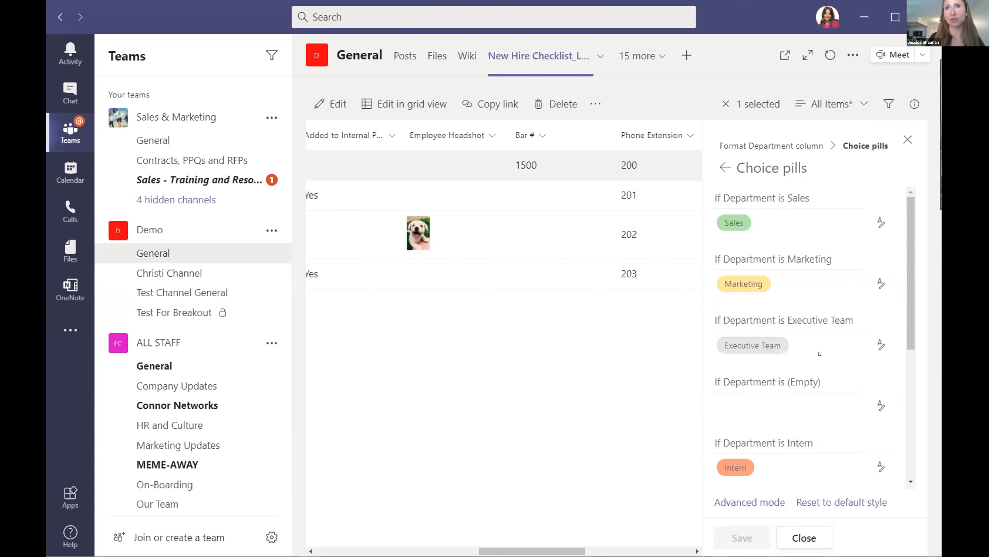
pyautogui.click(881, 222)
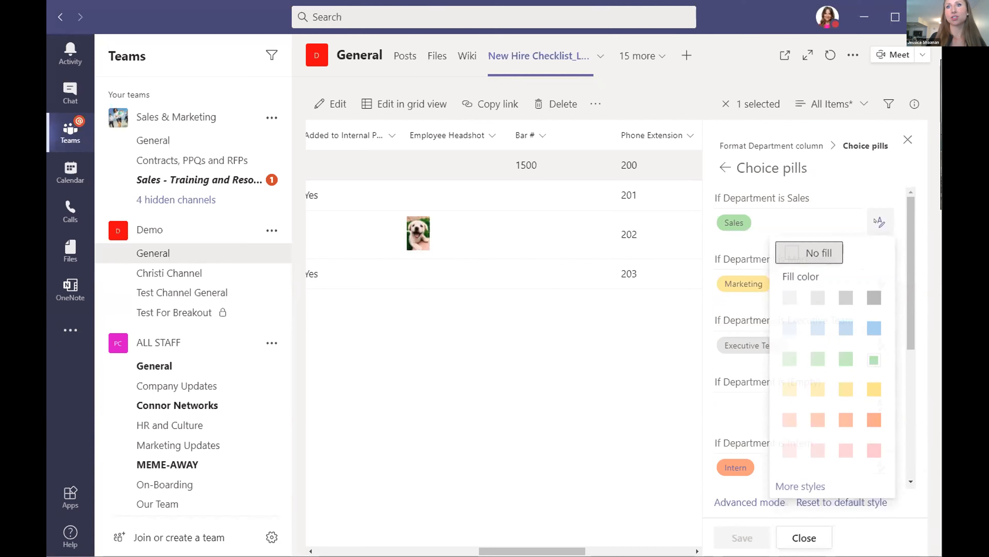
pyautogui.click(800, 485)
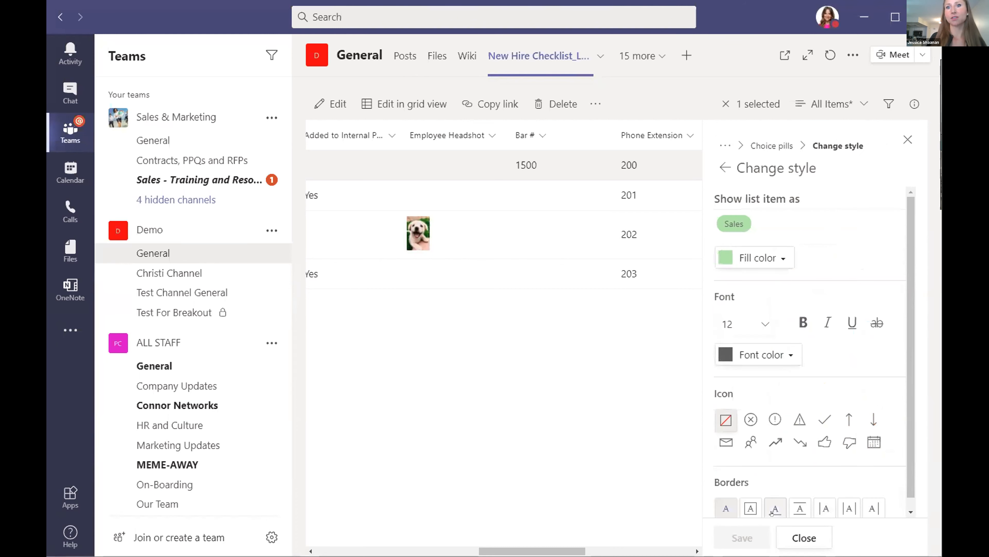
pyautogui.click(792, 538)
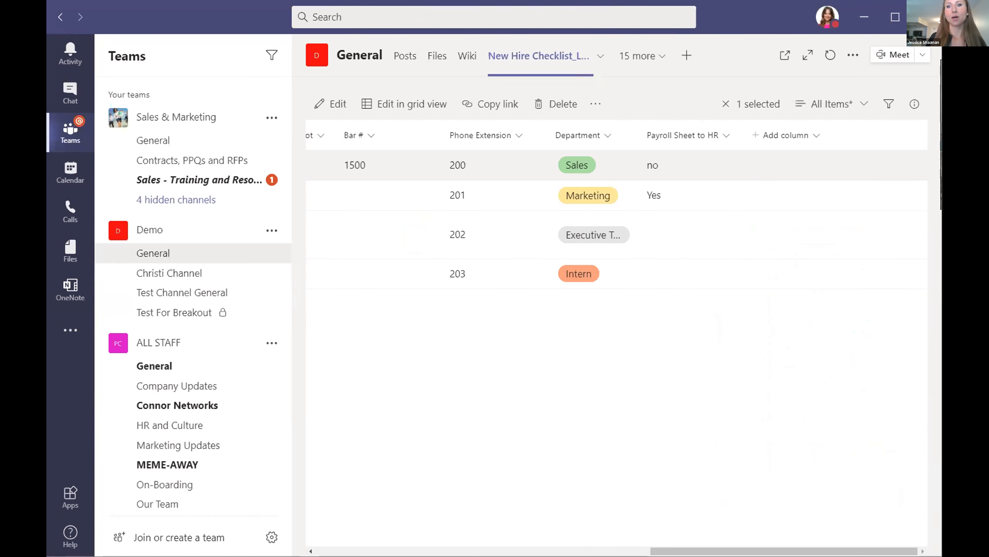
# Scroll the checklist back left until the Full Name and Initials columns show.
pyautogui.hscroll(-5, 615, 219)
pyautogui.hscroll(-4, 616, 218)
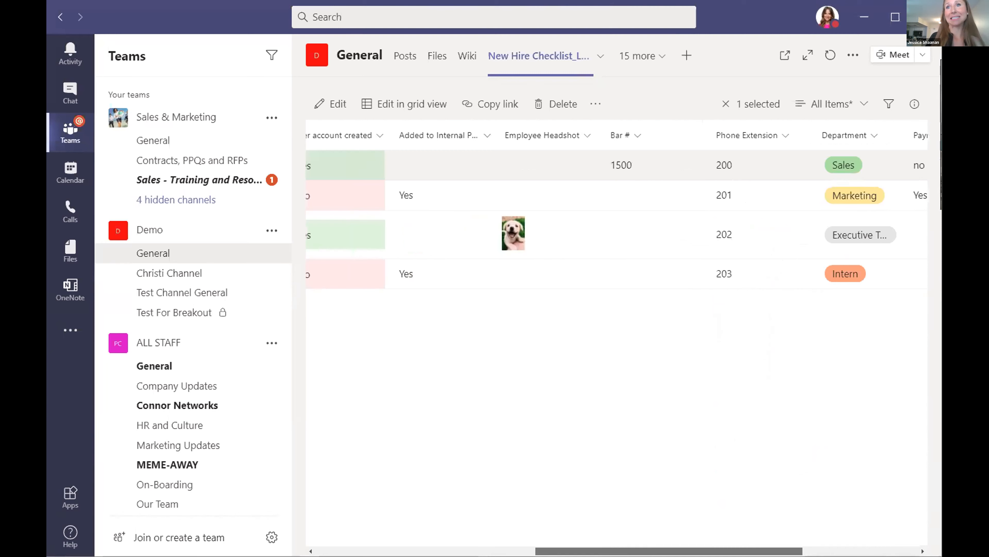
pyautogui.hscroll(-2, 615, 218)
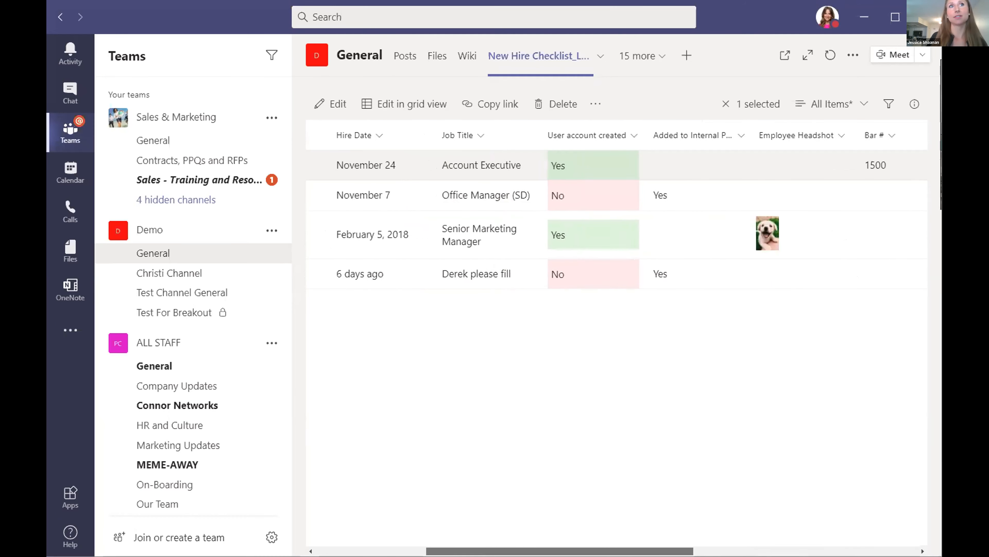
pyautogui.hscroll(-1, 651, 360)
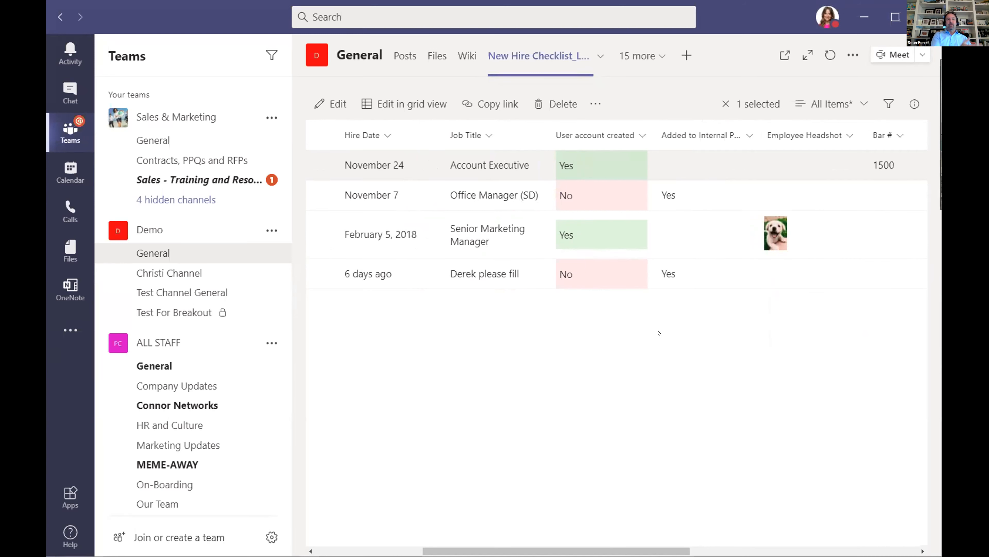
pyautogui.hscroll(-5, 407, 456)
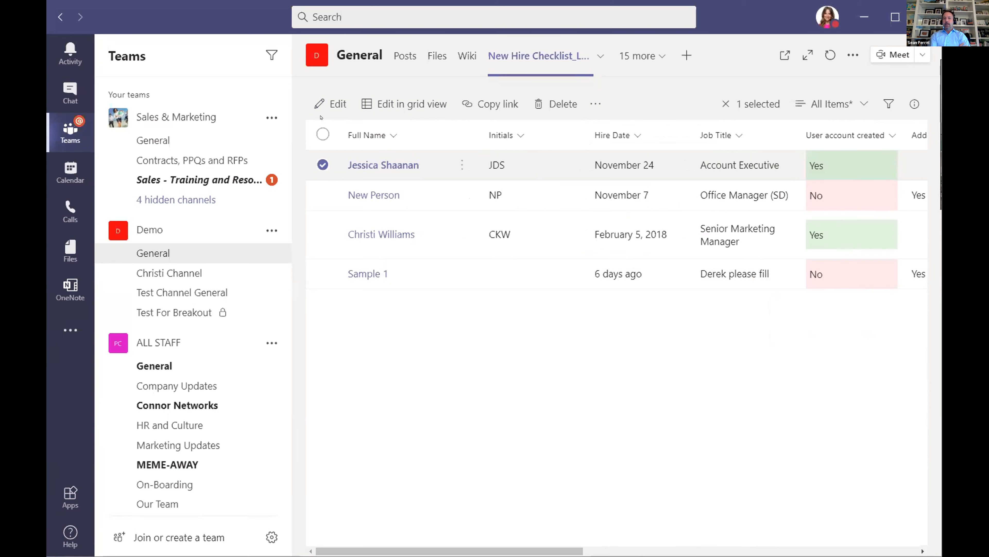
# Deselect the row and open the details pane showing the three groups with access.
pyautogui.click(572, 444)
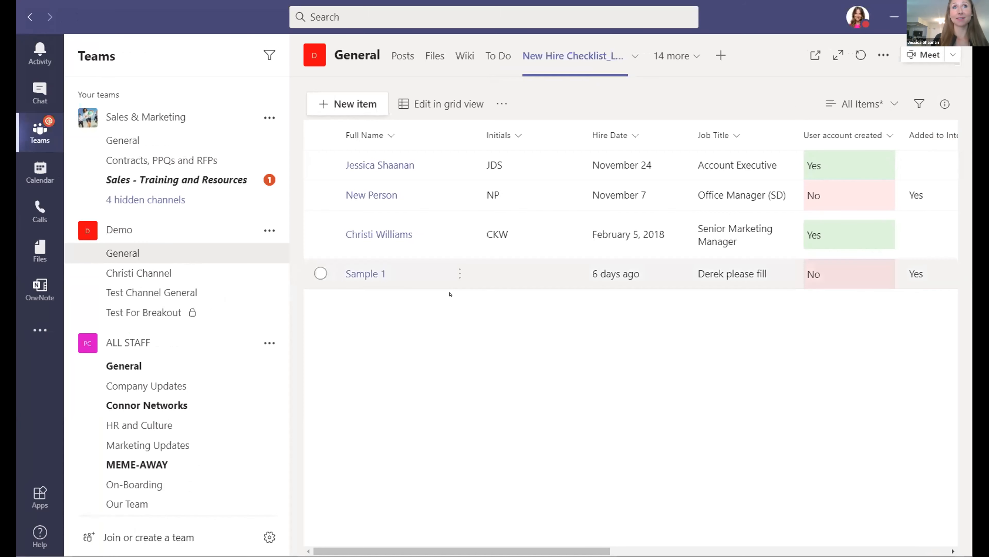
pyautogui.moveTo(546, 551); pyautogui.dragTo(642, 551)
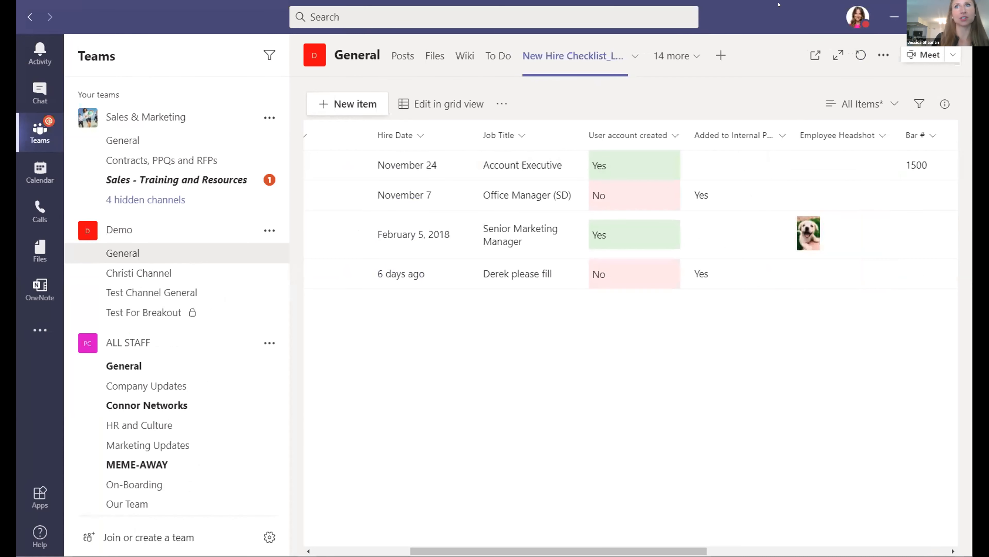
pyautogui.click(940, 99)
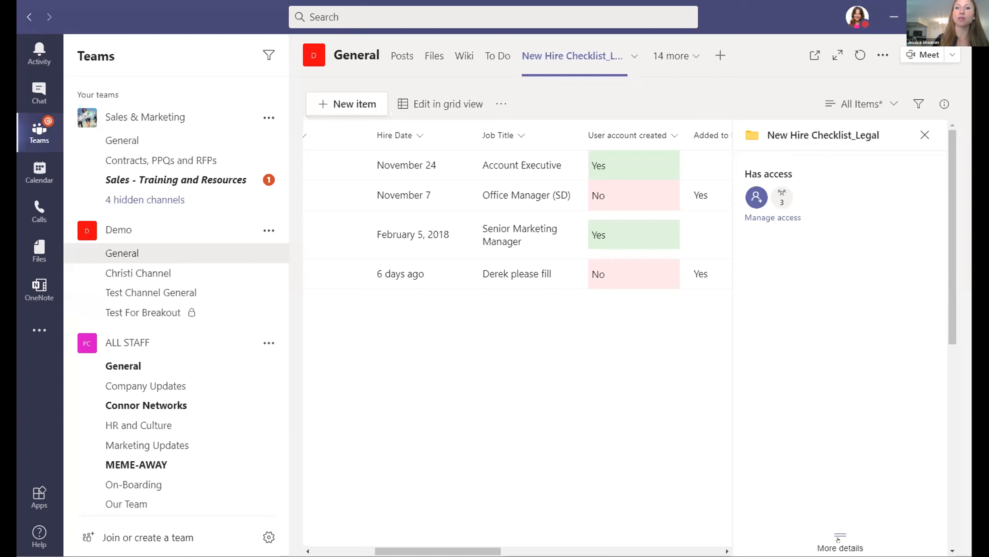
pyautogui.click(838, 540)
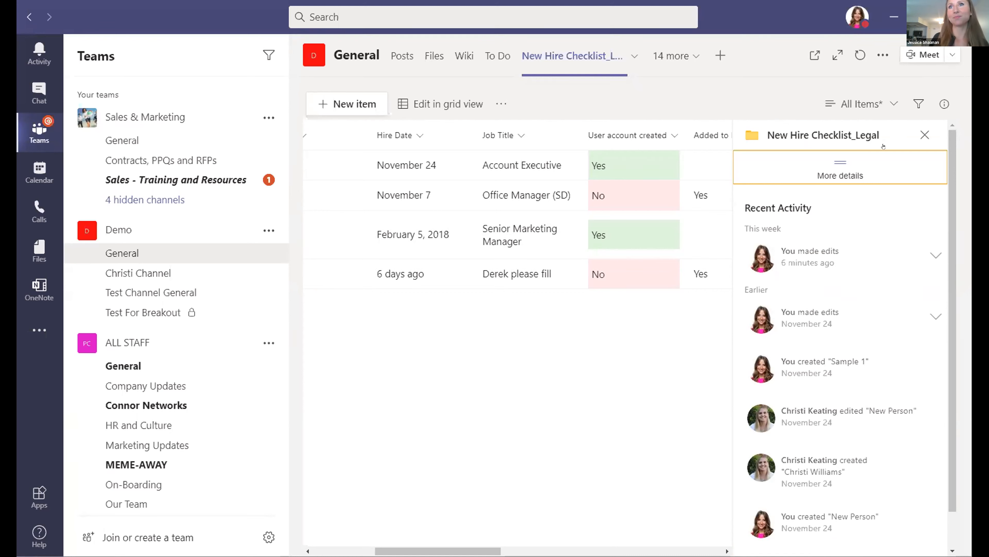
pyautogui.click(925, 135)
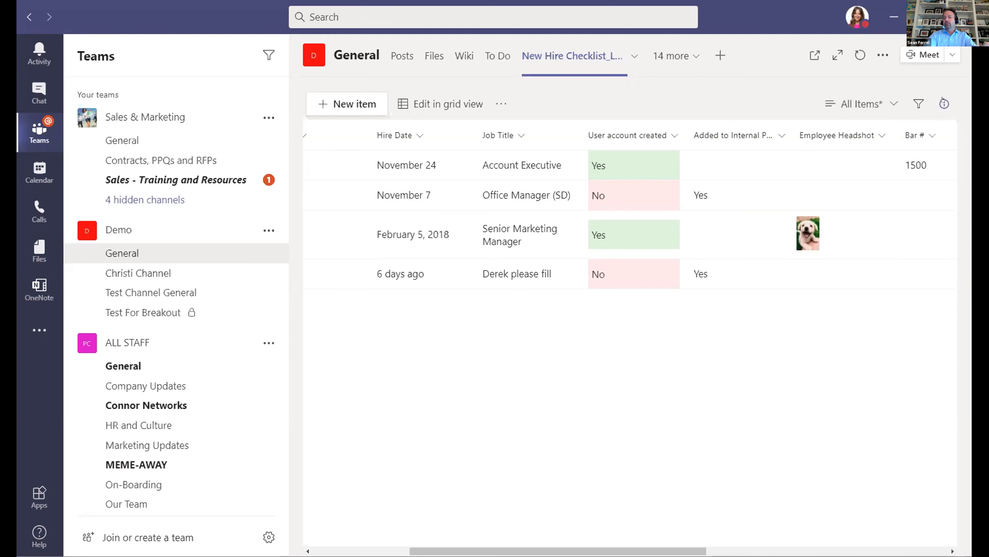
pyautogui.click(944, 104)
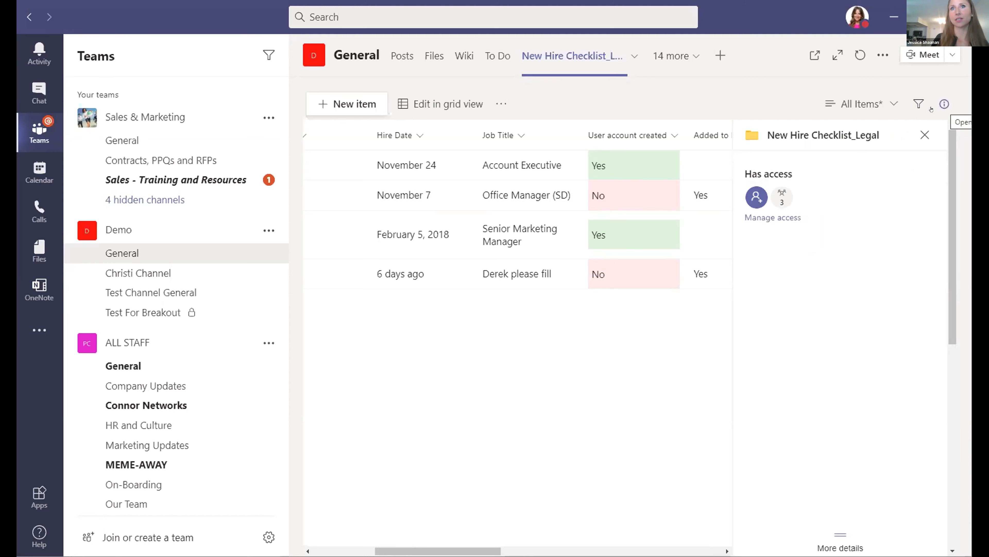
# Add a colleague to the New Hire Checklist_Legal list with Full control permission.
pyautogui.click(756, 196)
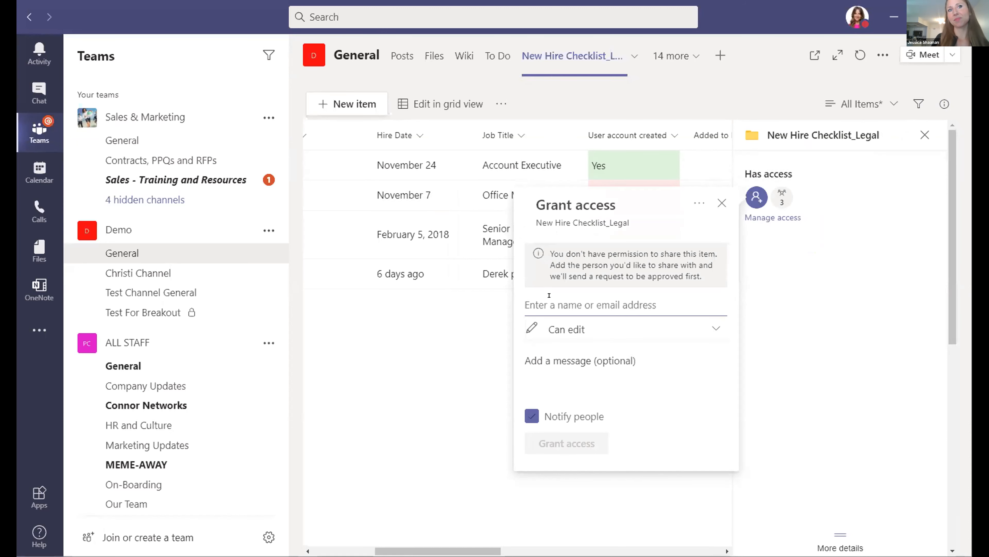
pyautogui.write('sean')
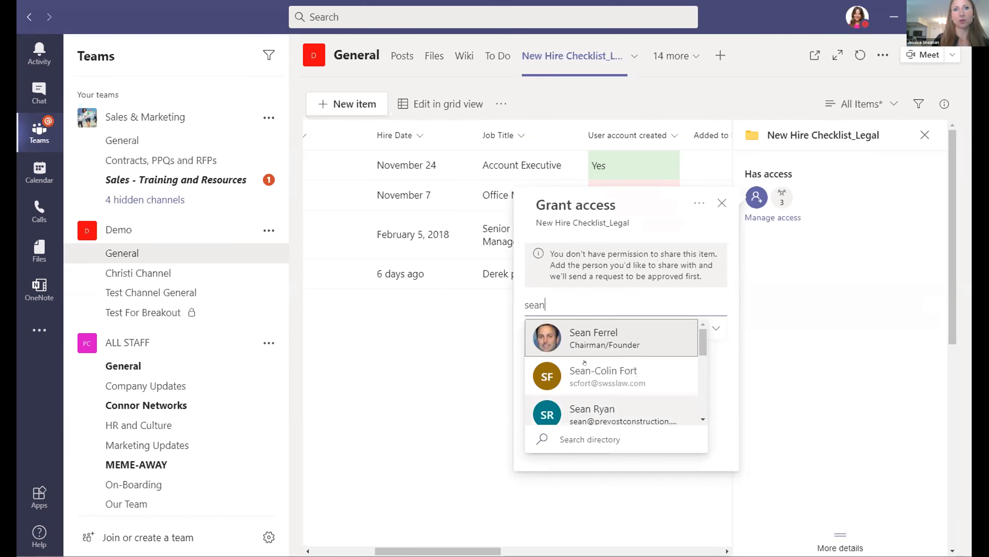
pyautogui.click(564, 329)
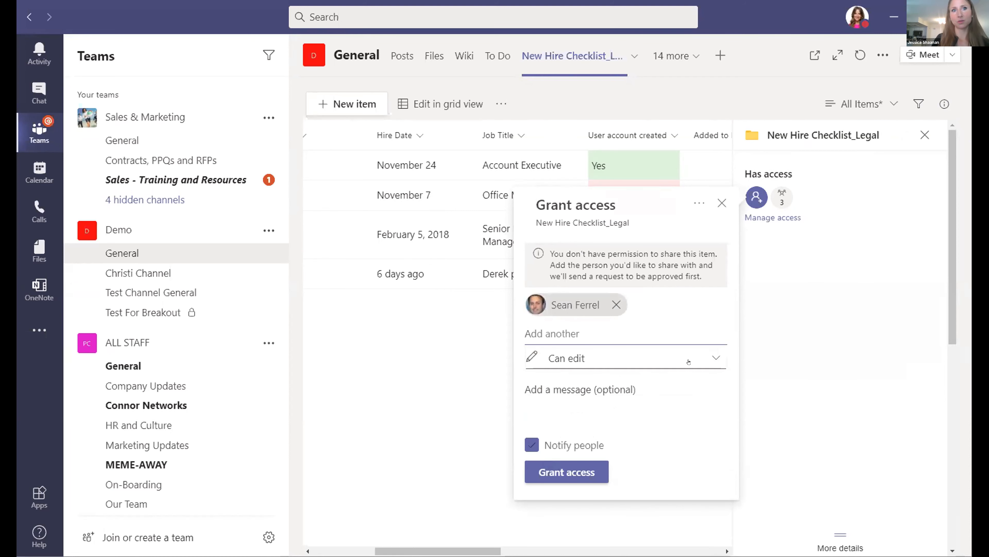
pyautogui.click(699, 359)
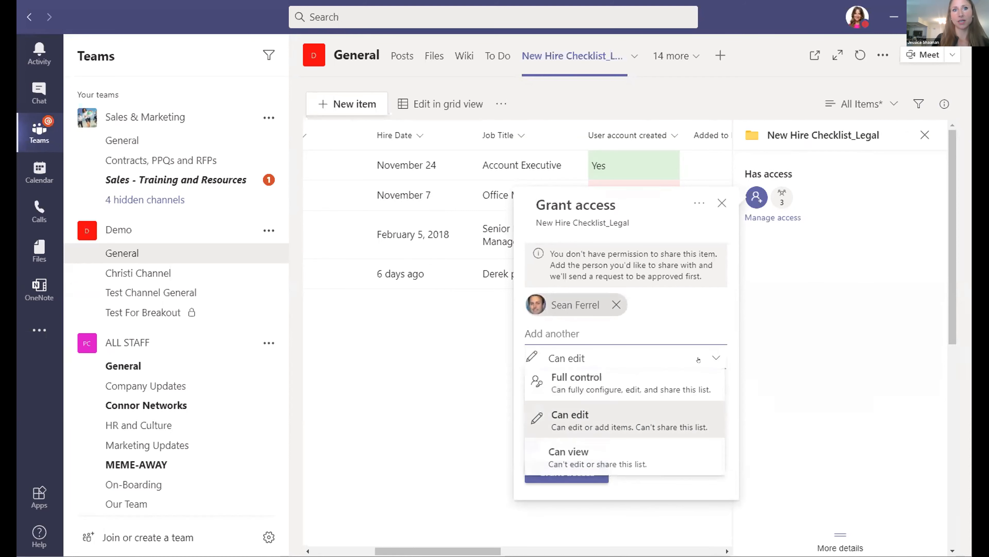
pyautogui.click(585, 390)
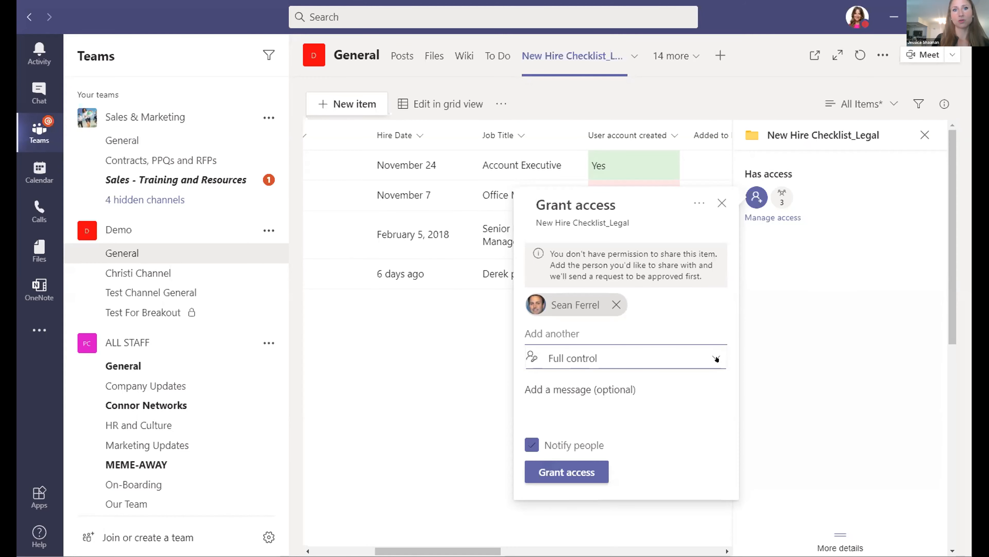
pyautogui.click(708, 360)
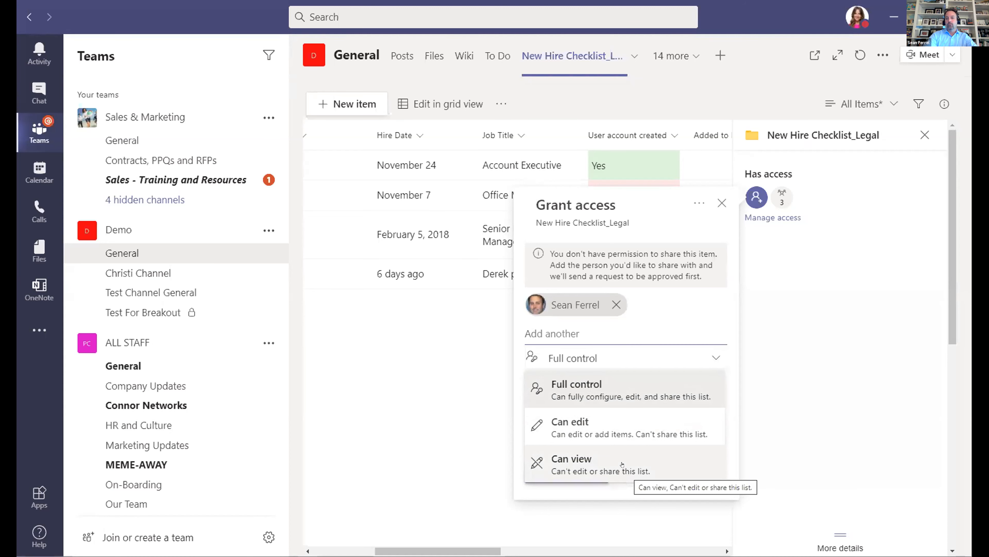
pyautogui.click(630, 493)
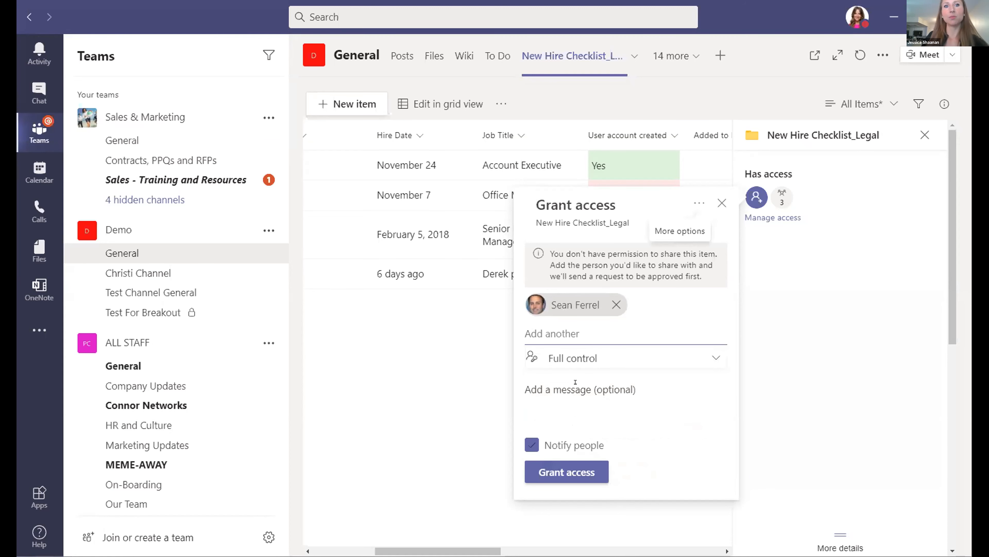
# Add the message 'hey you can edit this now', turn off Notify people, and grant access.
pyautogui.click(634, 390)
pyautogui.write('hey ')
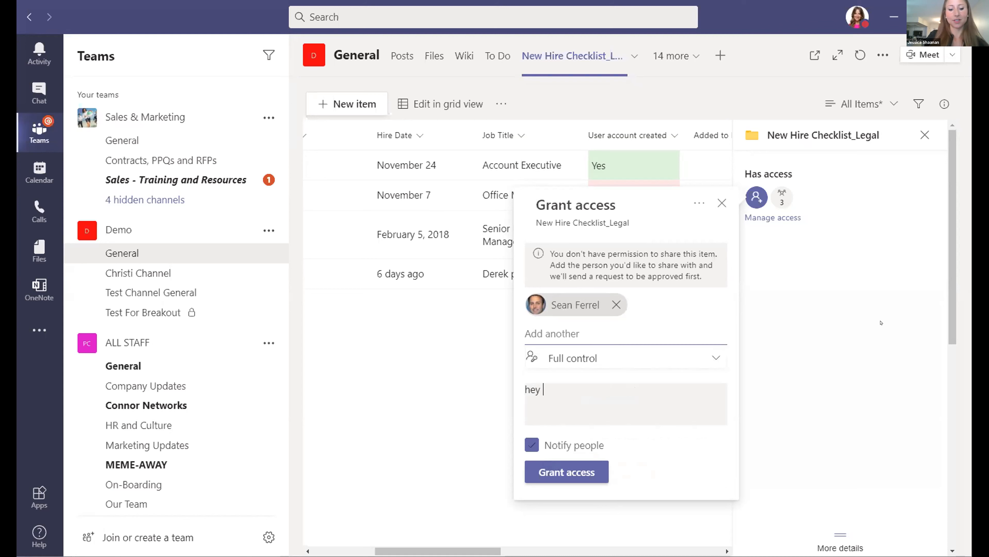
pyautogui.write('you can edit t')
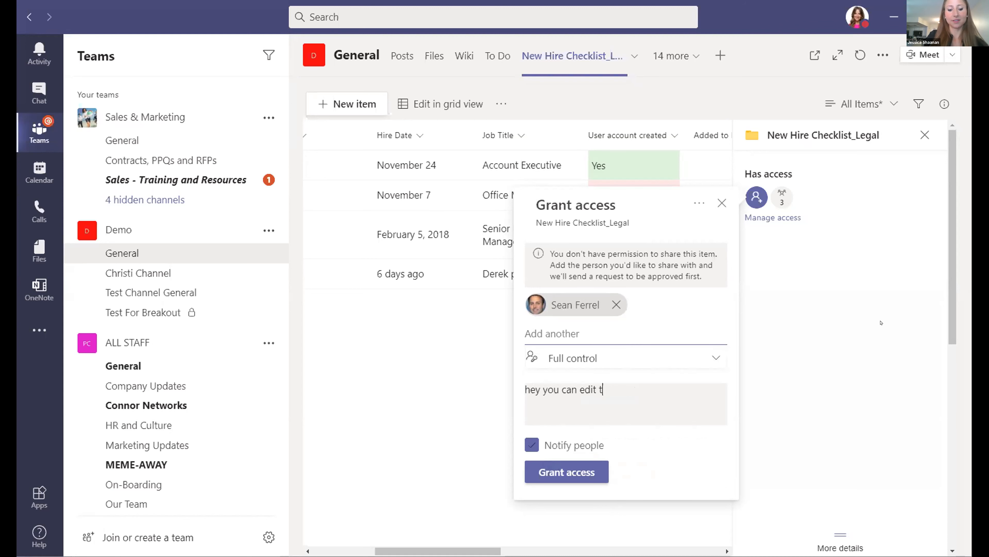
pyautogui.write('his now')
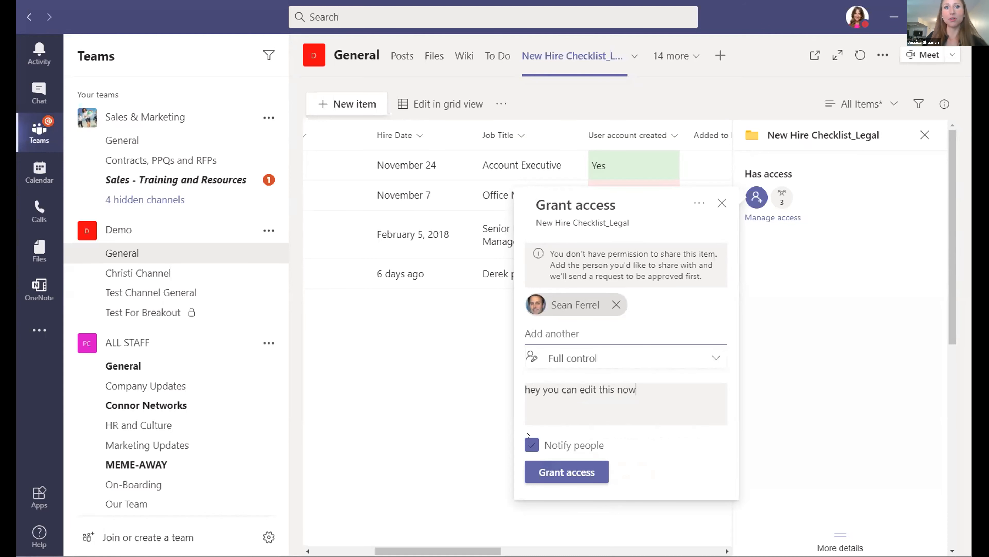
pyautogui.click(537, 446)
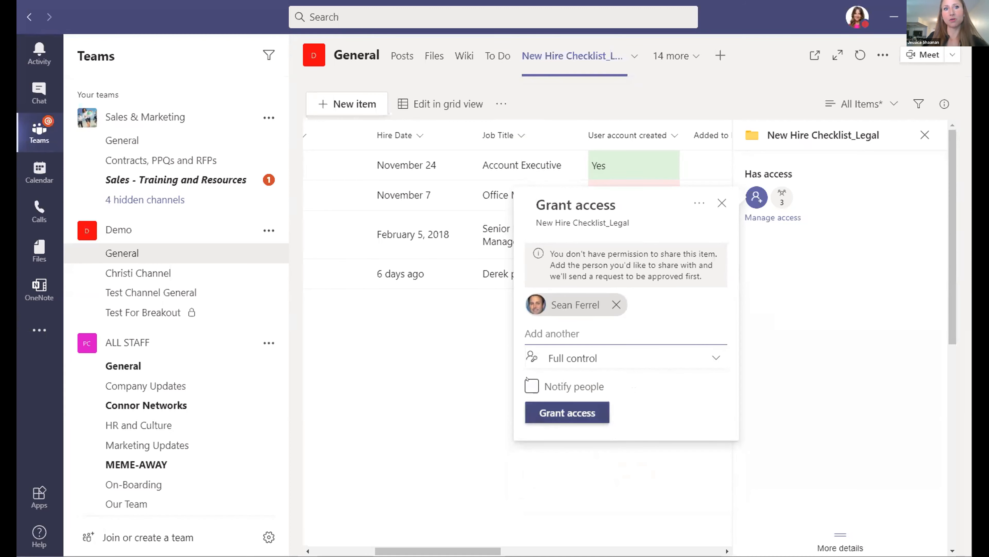
pyautogui.click(529, 386)
pyautogui.click(557, 472)
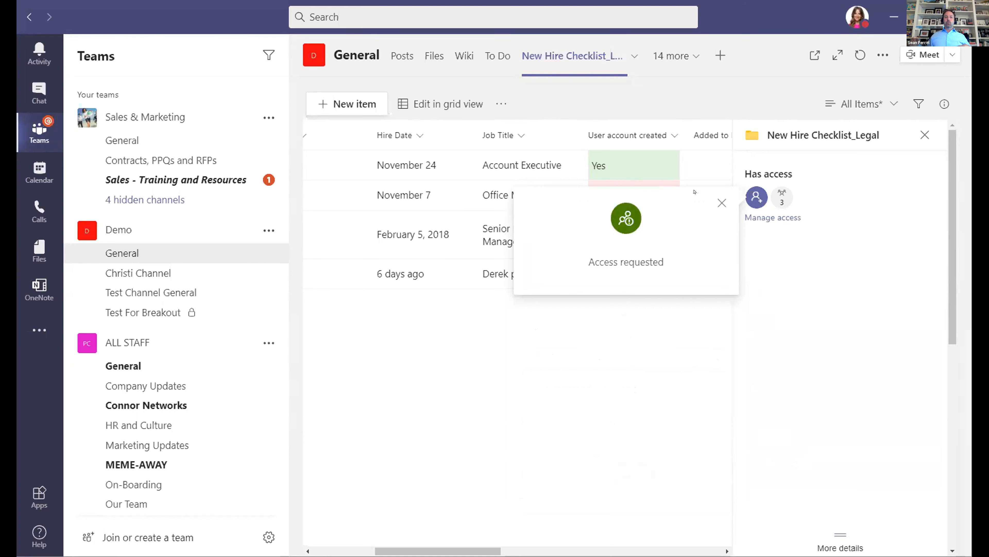
# Dismiss the Access requested confirmation and close the list's details pane.
pyautogui.click(721, 202)
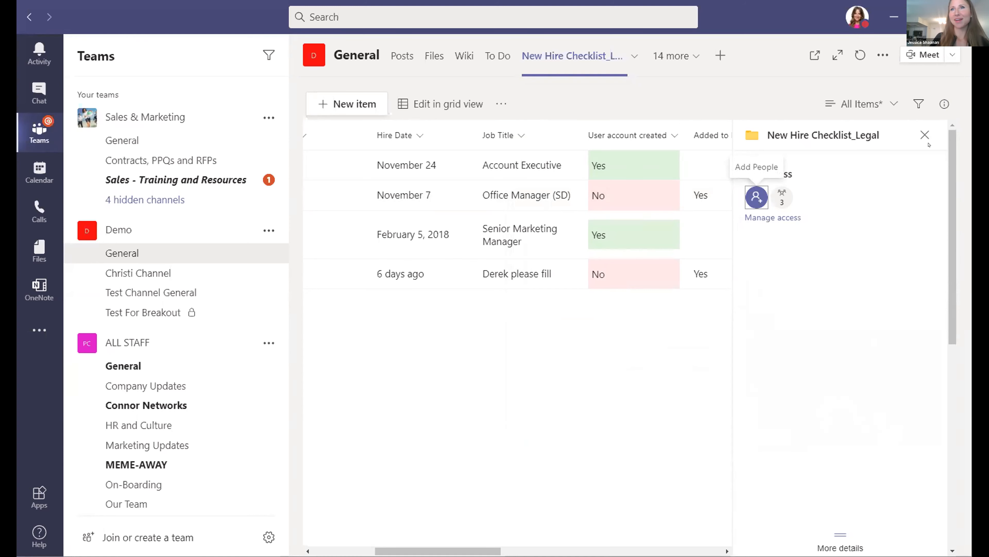
pyautogui.click(925, 134)
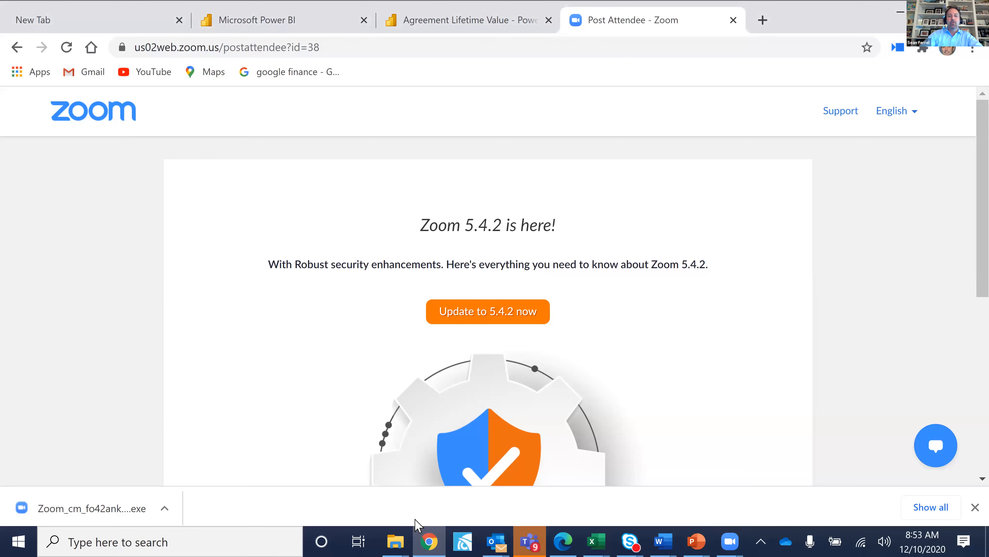
# Bring Teams forward and leave the Excel workbook for the Senior Leadership Team's General channel files.
pyautogui.click(537, 533)
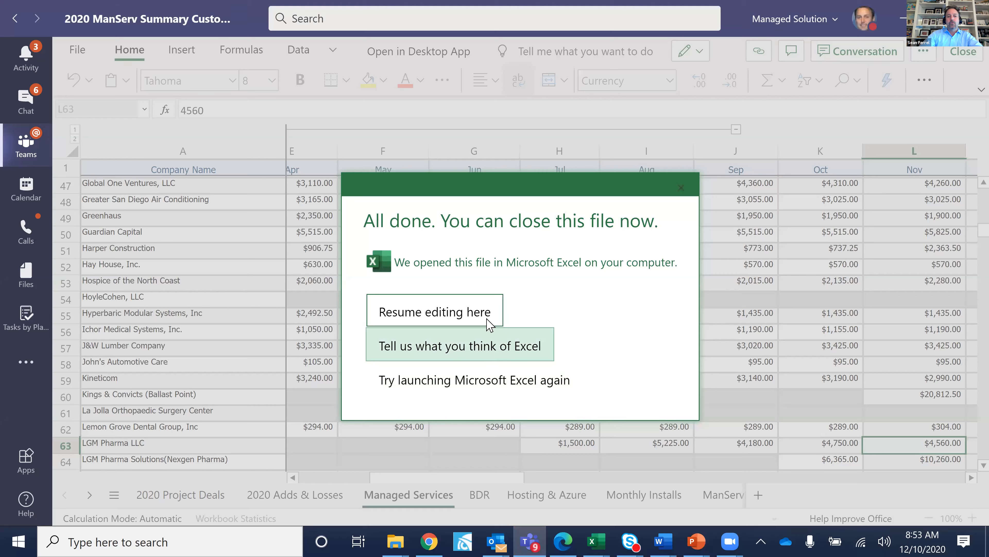
pyautogui.click(530, 534)
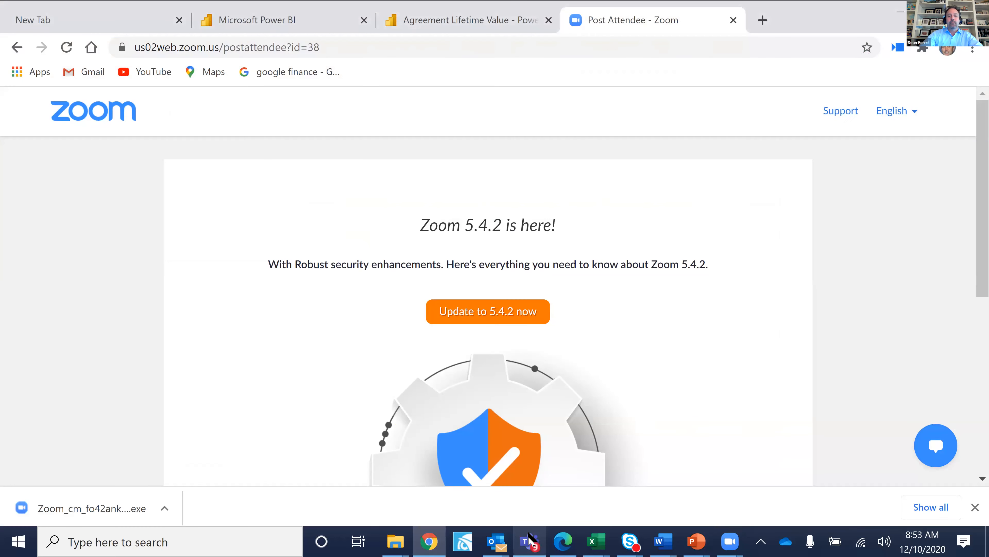
pyautogui.hotkey('alt', 'Tab')
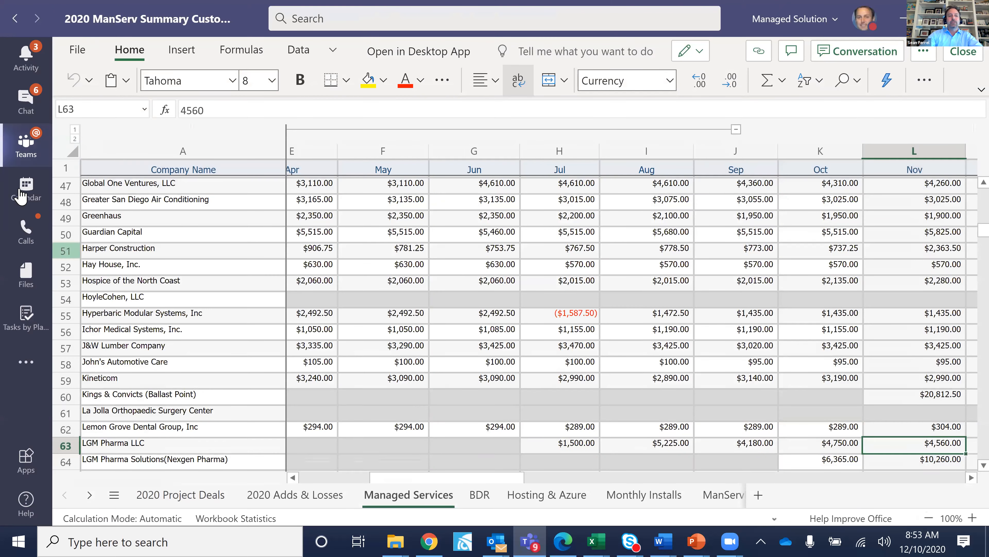
pyautogui.click(19, 148)
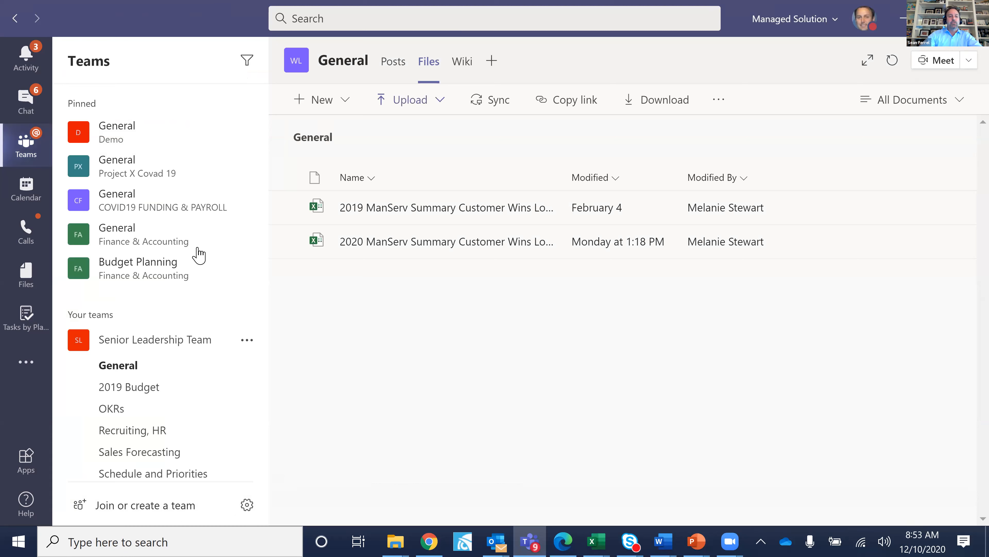
# In the Project X Covad 19 General channel, start adding a new Power BI tab.
pyautogui.click(184, 170)
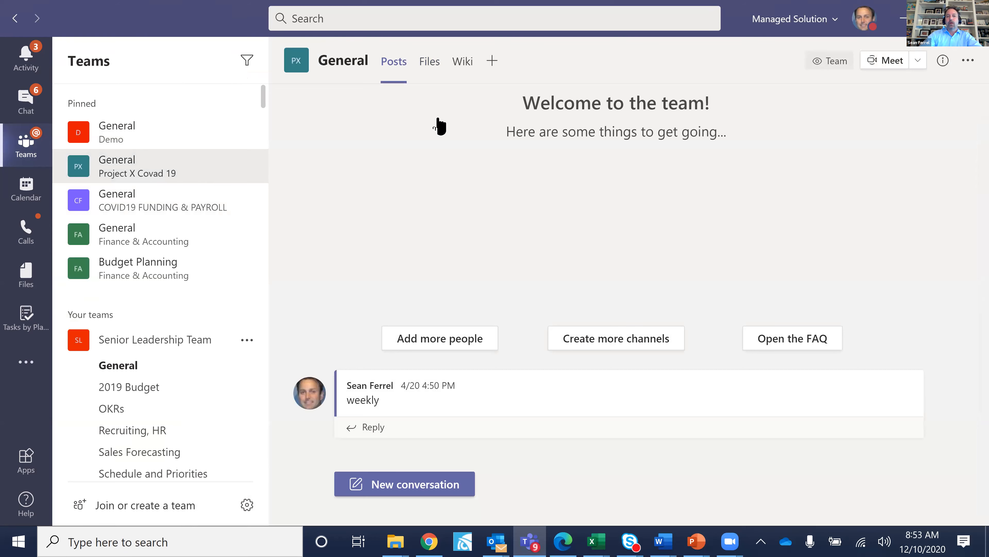
pyautogui.click(491, 61)
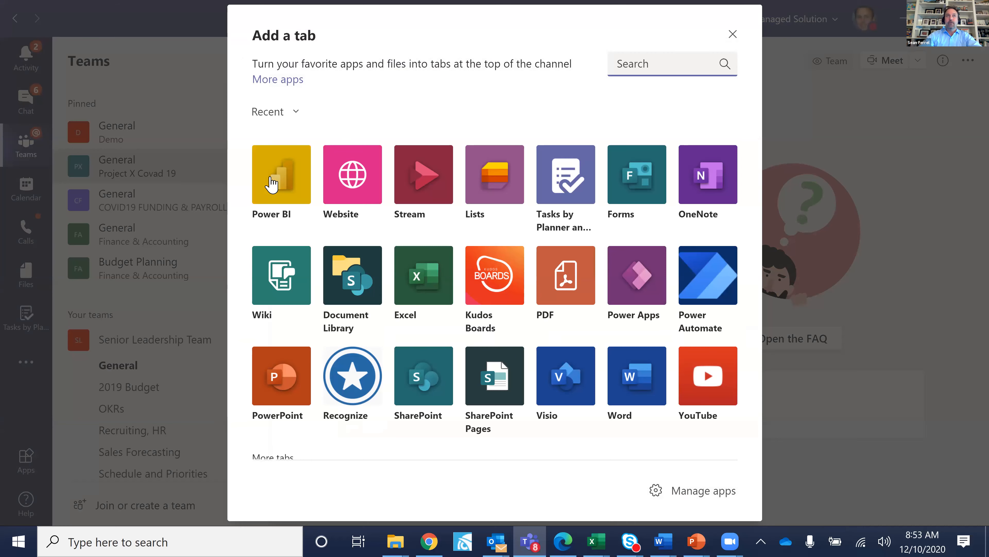
pyautogui.press('Escape')
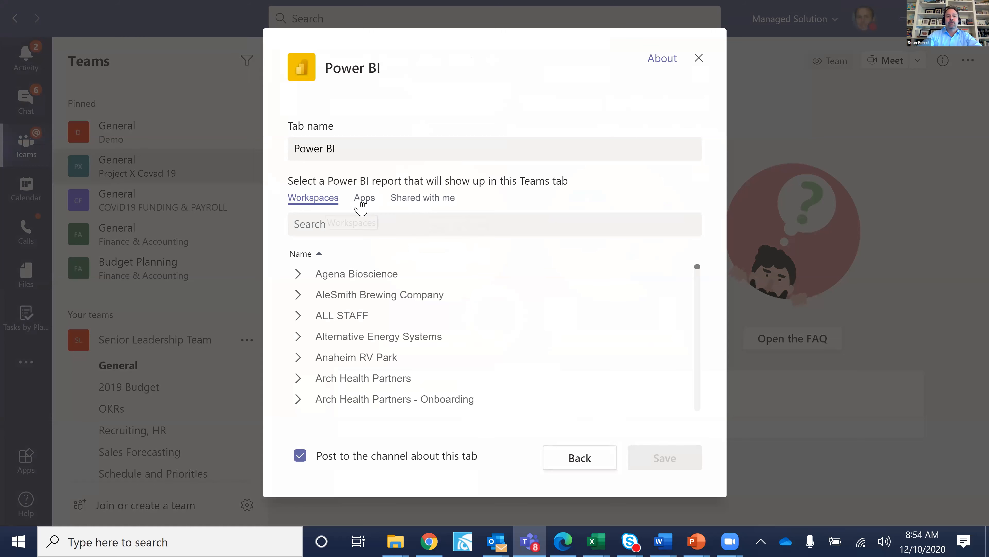
# Browse the Shared with me reports, such as Campaign Statistics, Sales Waterfall and WTG Agents Report.
pyautogui.click(426, 205)
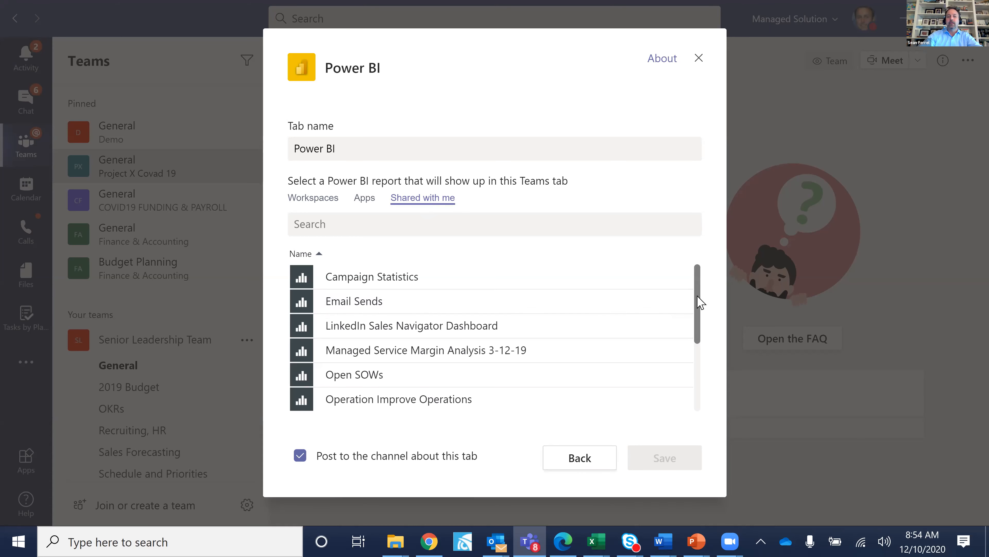
pyautogui.scroll(-1, 698, 329)
pyautogui.scroll(-3, 698, 328)
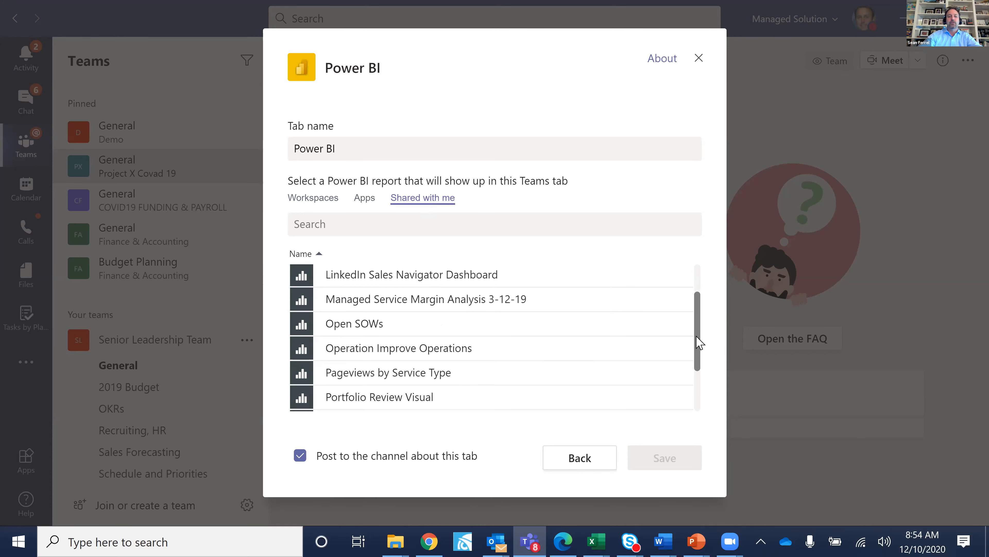
pyautogui.scroll(-1, 701, 356)
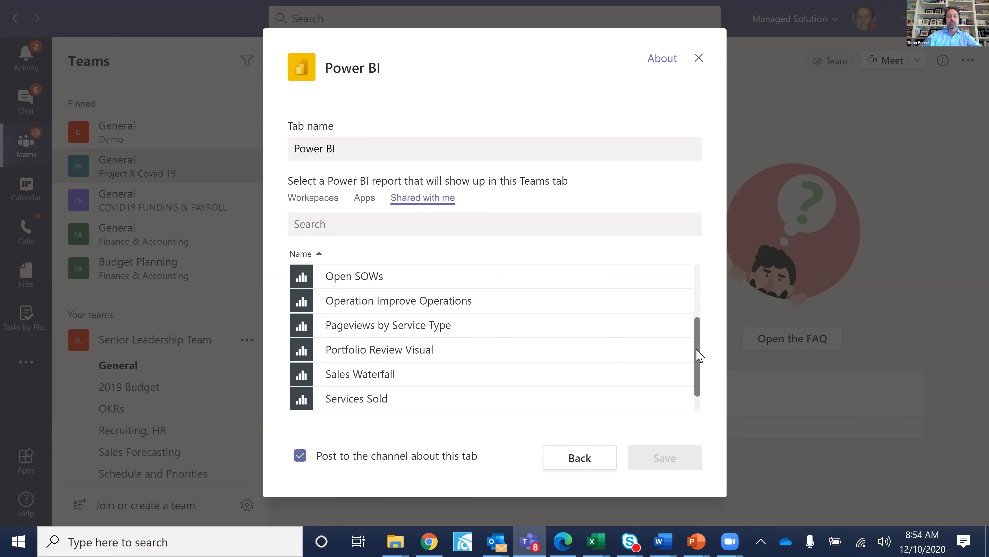
pyautogui.scroll(-1, 698, 368)
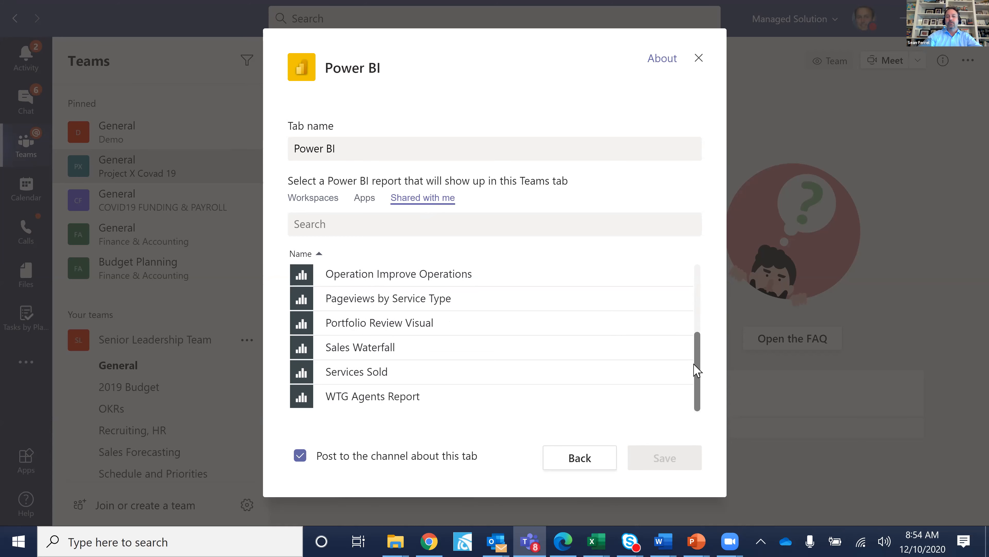
pyautogui.scroll(1, 695, 356)
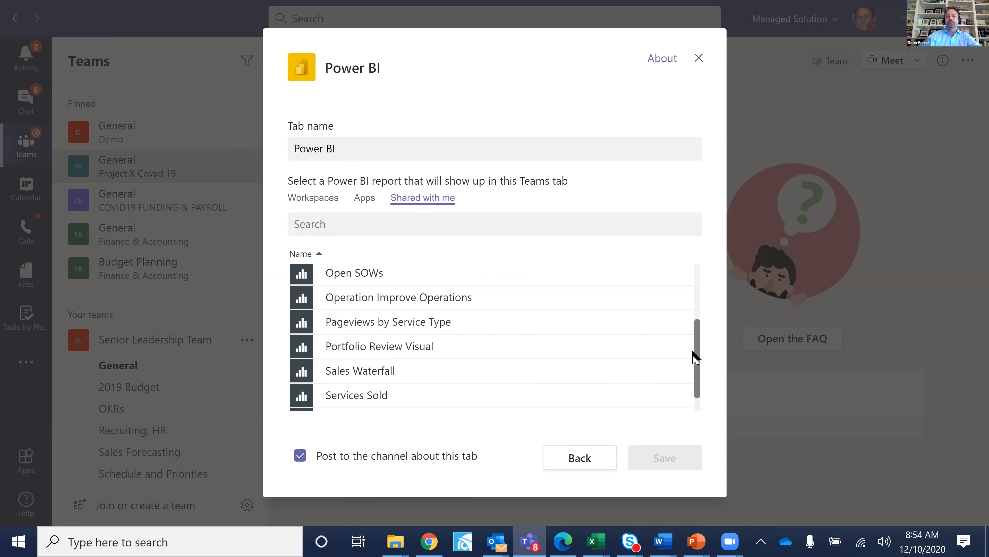
pyautogui.scroll(4, 696, 345)
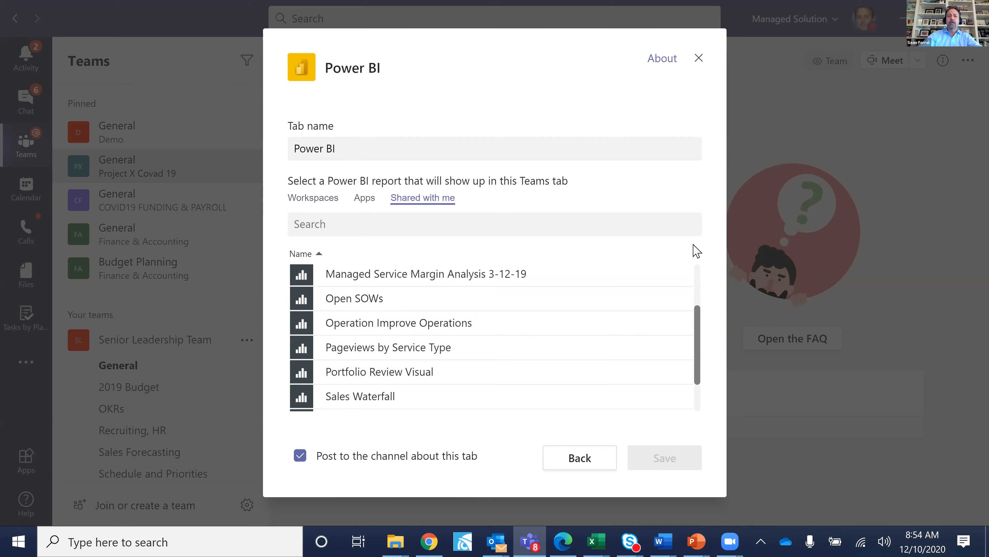
# Pick Active Tickets Closure Analysis from the C360 Service Delivery workspace and save the tab.
pyautogui.click(314, 199)
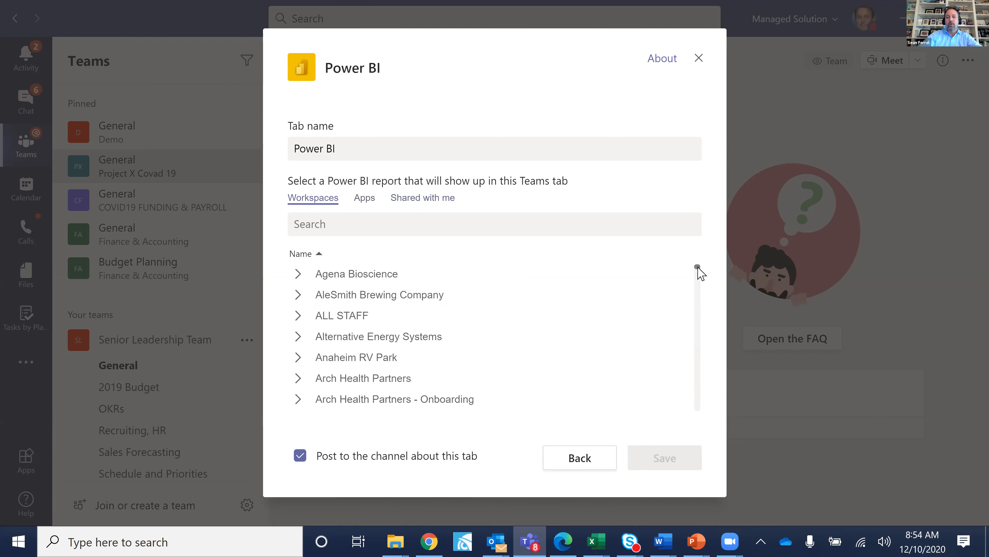
pyautogui.scroll(-4, 698, 273)
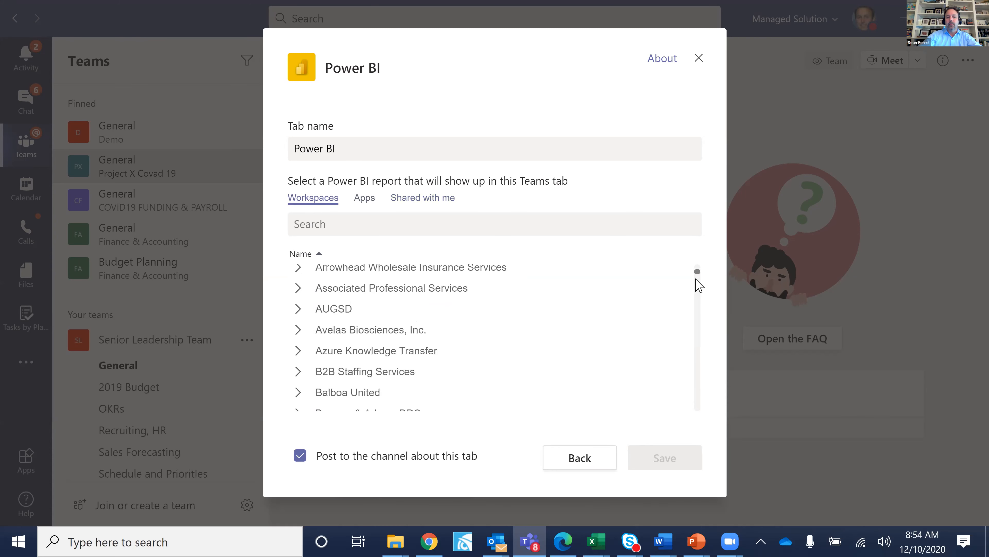
pyautogui.scroll(-7, 698, 288)
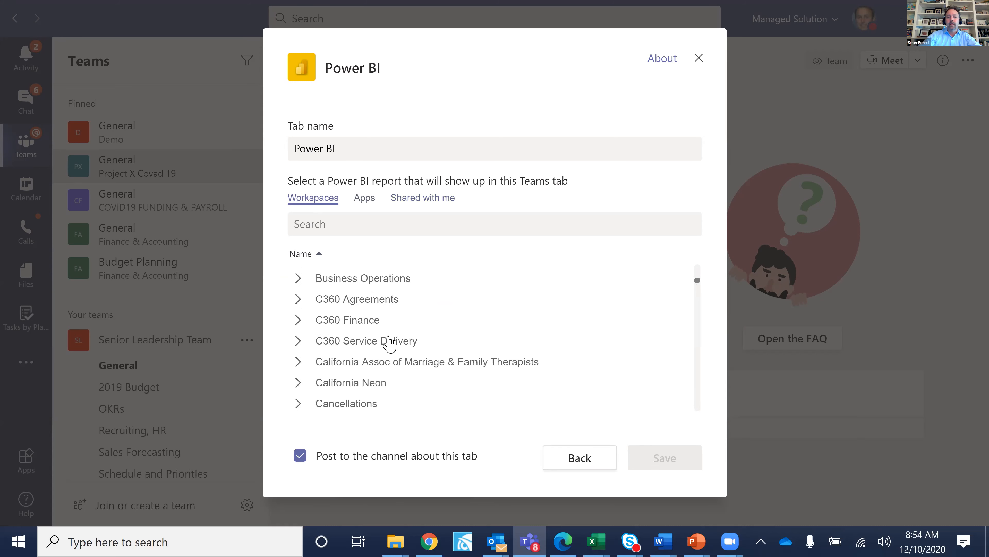
pyautogui.click(388, 345)
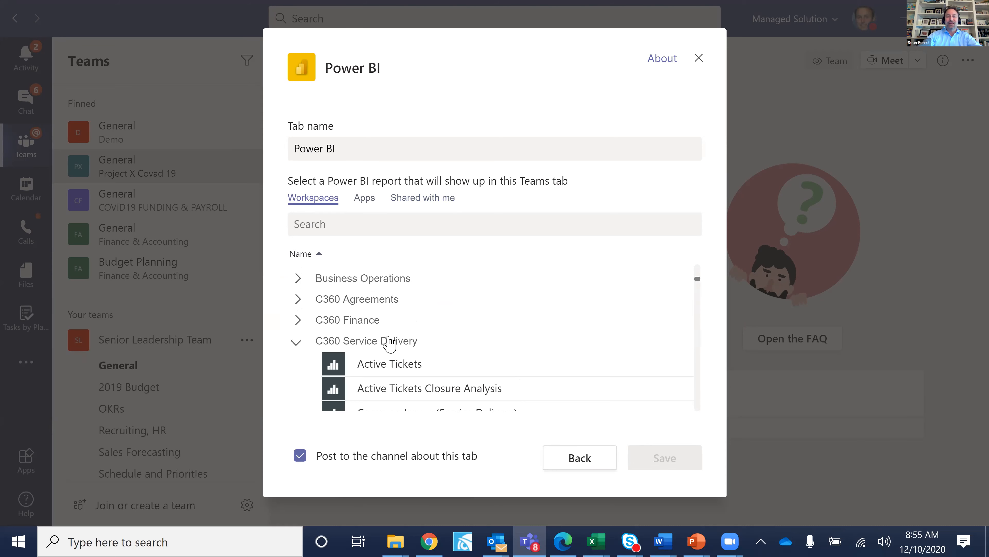
pyautogui.click(400, 389)
pyautogui.click(667, 462)
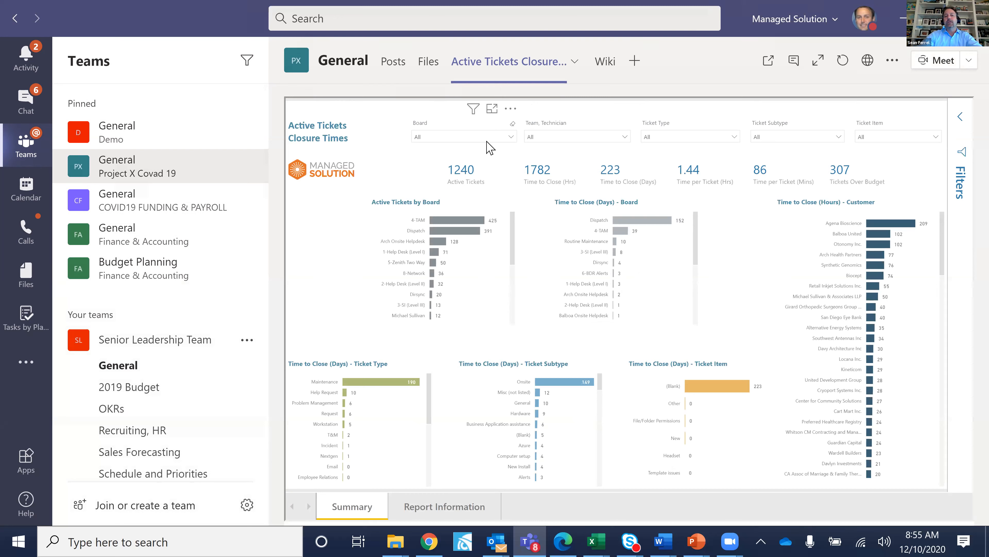
# Set the Board slicer to 2-Help Desk (Level II), briefly trying the Help Desk Level 2 team filter.
pyautogui.click(480, 140)
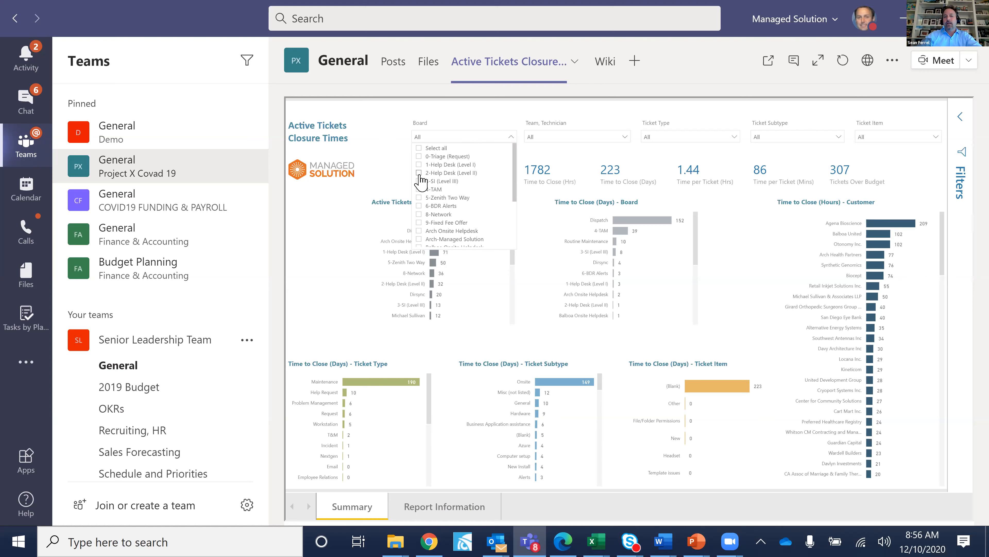
pyautogui.click(419, 173)
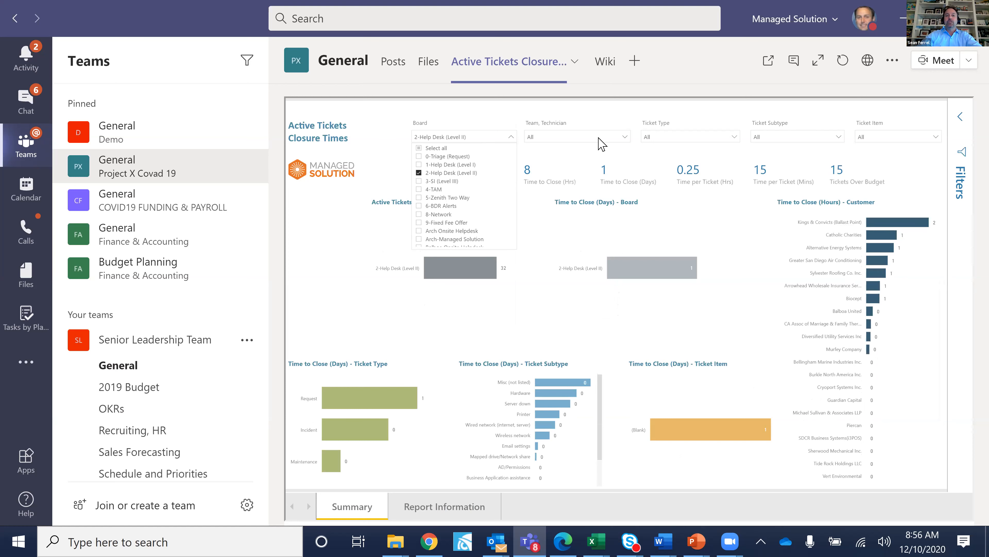
pyautogui.click(599, 138)
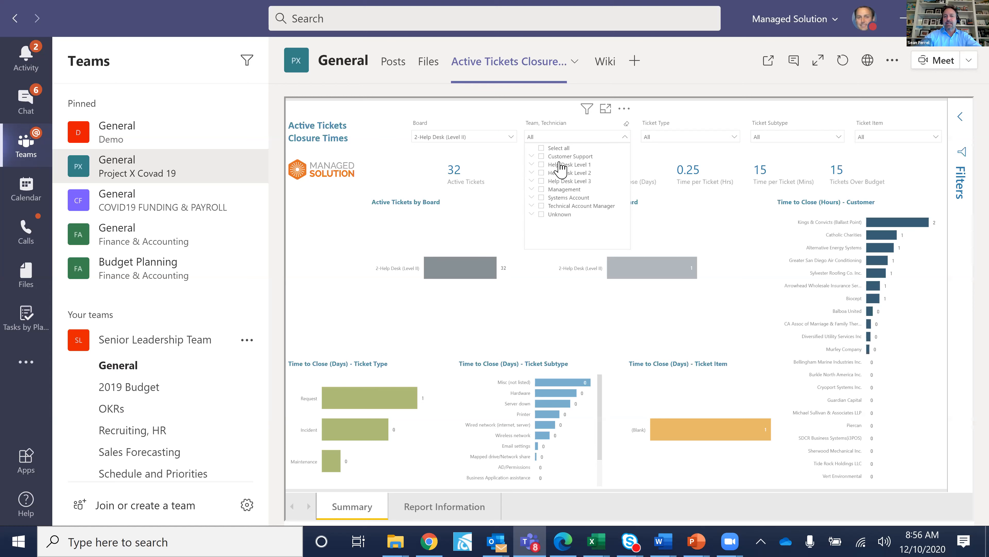
pyautogui.click(542, 174)
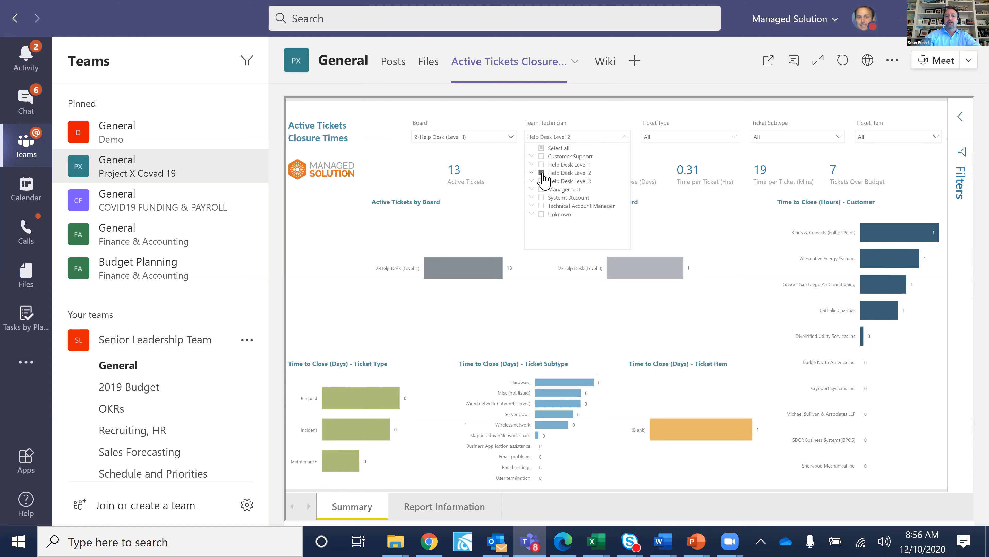
pyautogui.click(542, 174)
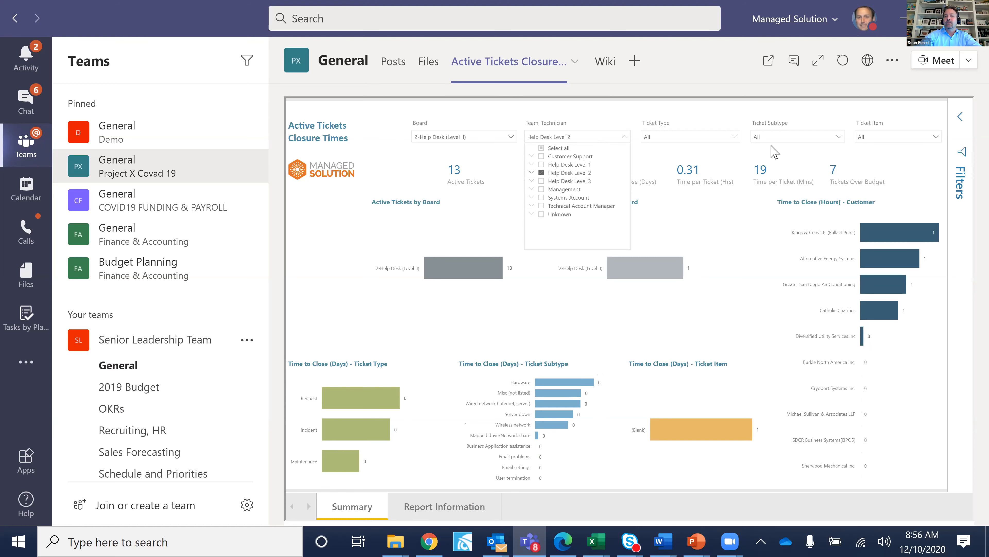
# Toggle the Email problems subtype filter off again and uncheck 2-Help Desk (Level II) in Board.
pyautogui.click(801, 137)
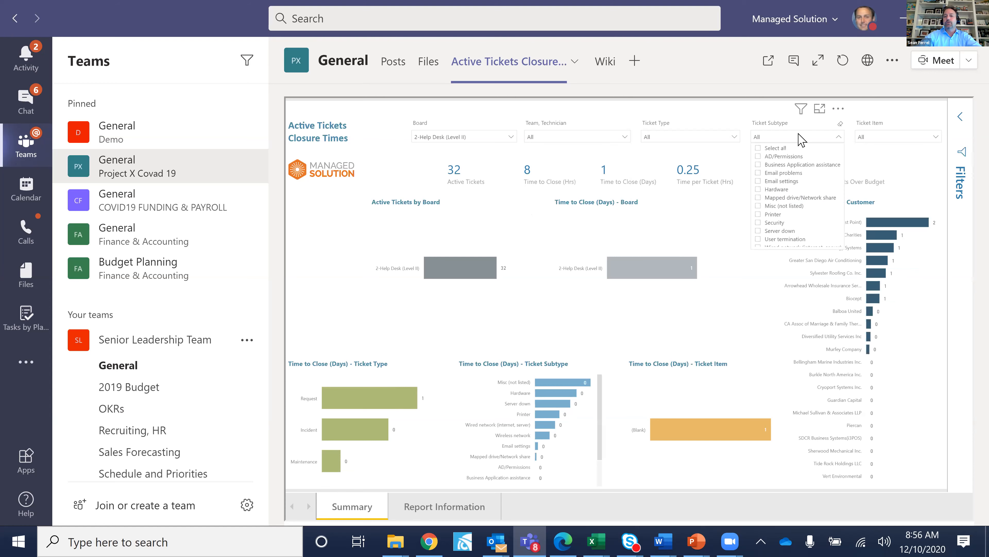
pyautogui.click(762, 174)
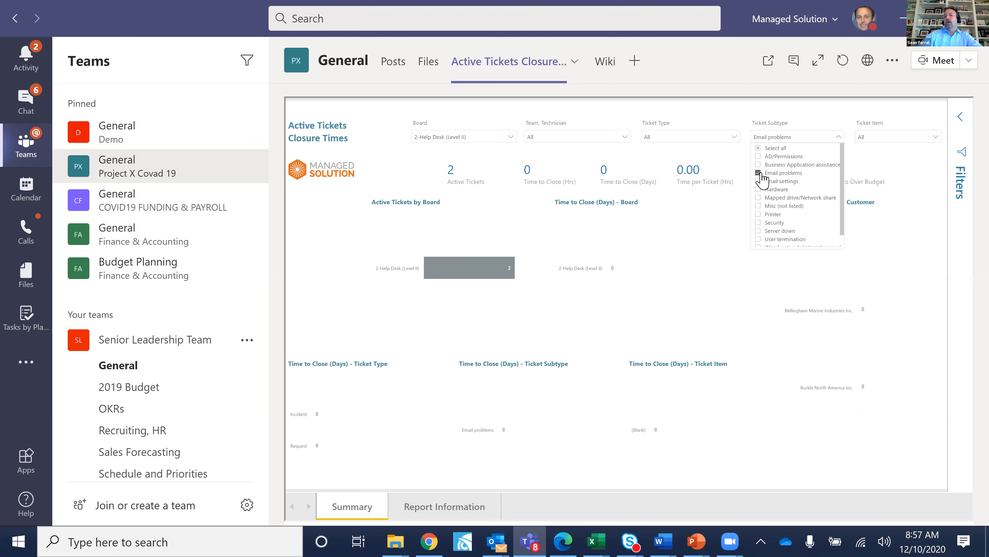
pyautogui.click(760, 173)
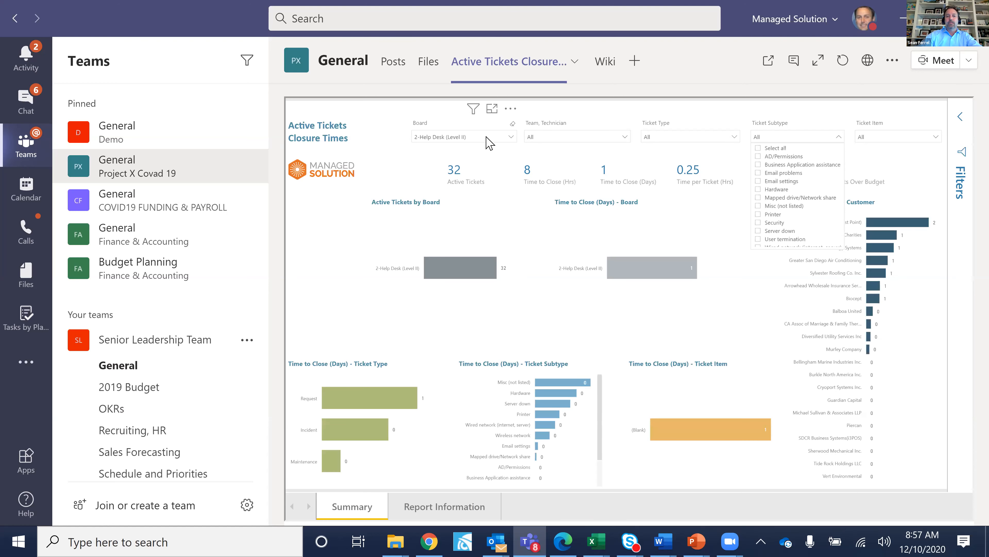
pyautogui.click(487, 138)
pyautogui.click(419, 172)
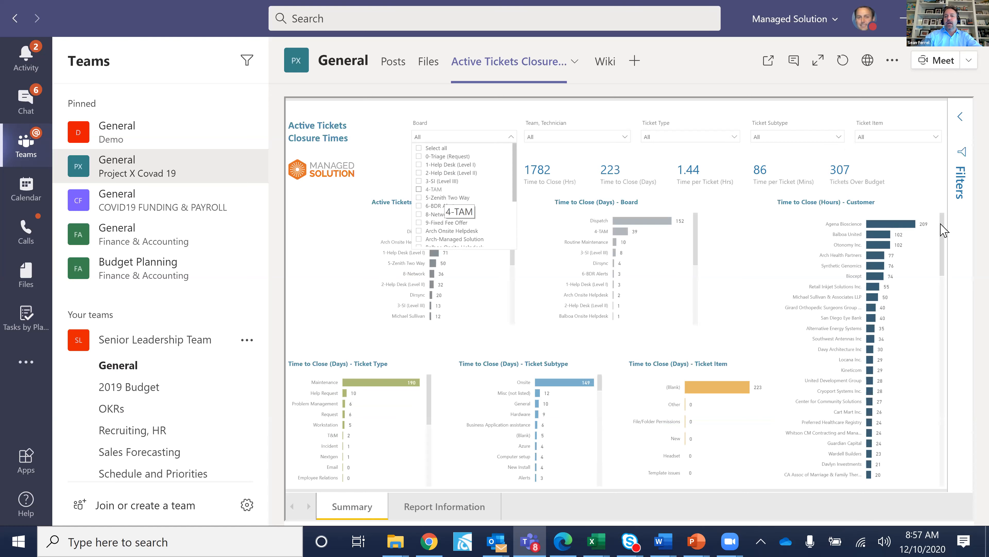
# Cross-filter the report to the Dispatch board, then switch to the browser's Agreement Lifetime Value report.
pyautogui.click(943, 252)
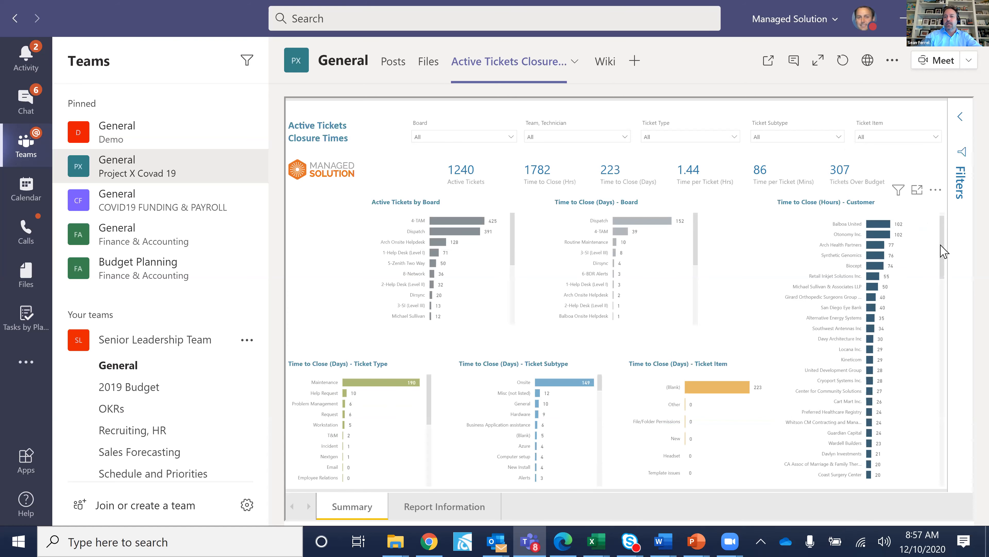
pyautogui.click(891, 140)
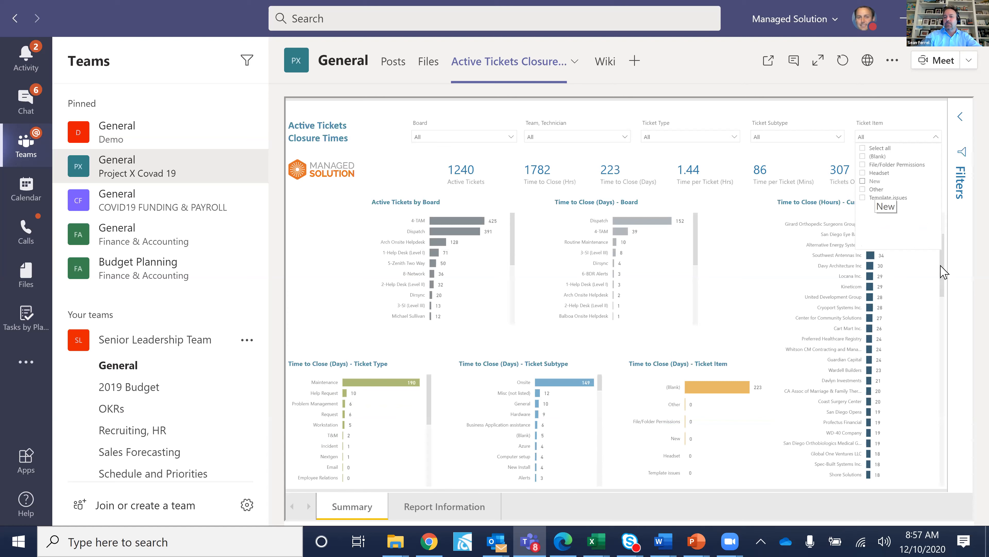
pyautogui.click(941, 302)
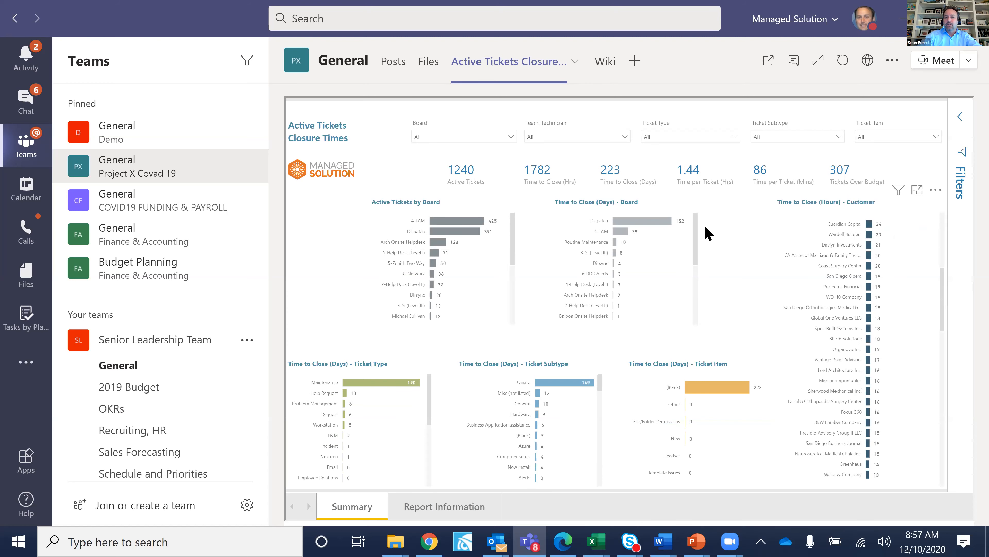
pyautogui.click(654, 224)
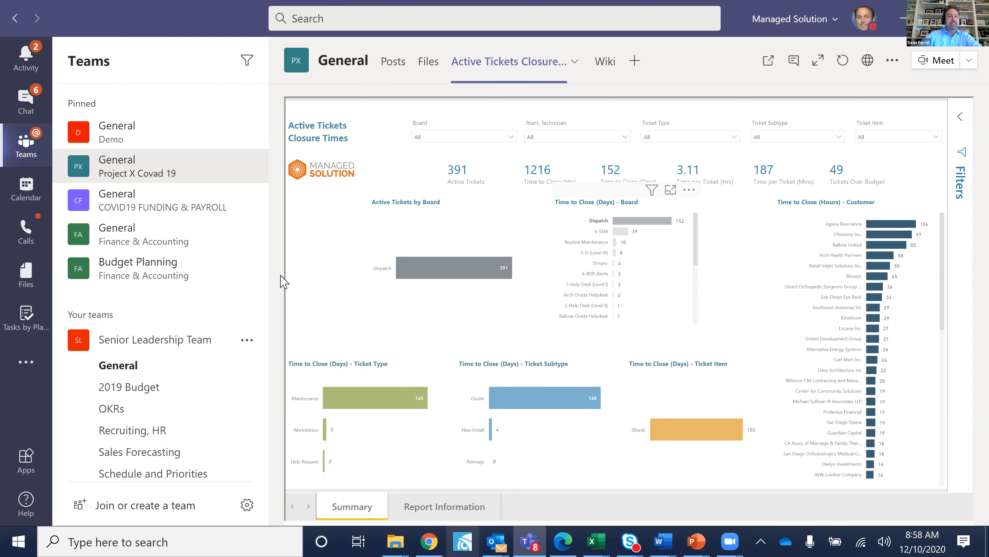
pyautogui.hotkey('alt', 'Tab')
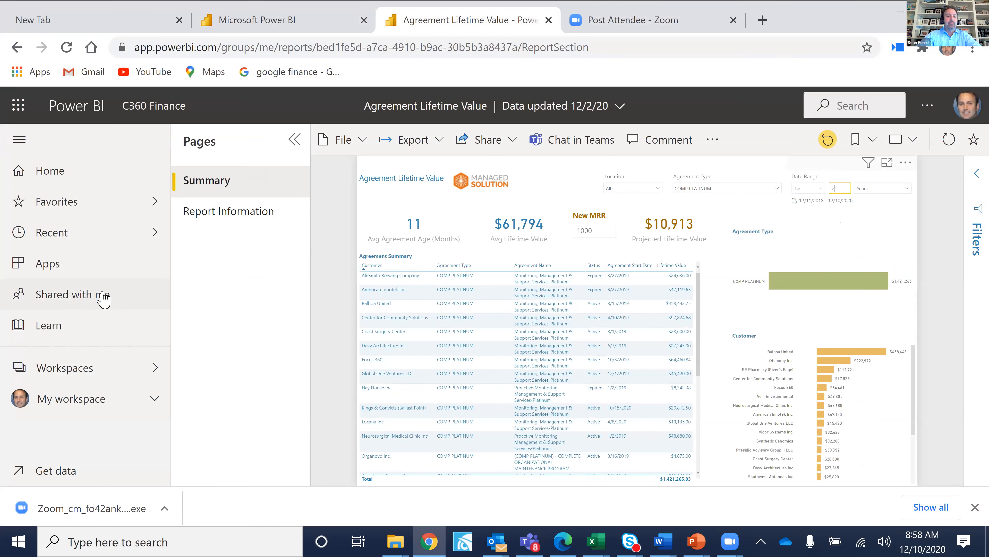
# Scroll the Shared with me list past Invoice Additions, Invoice Payments and Labor Capacity Overages.
pyautogui.click(102, 298)
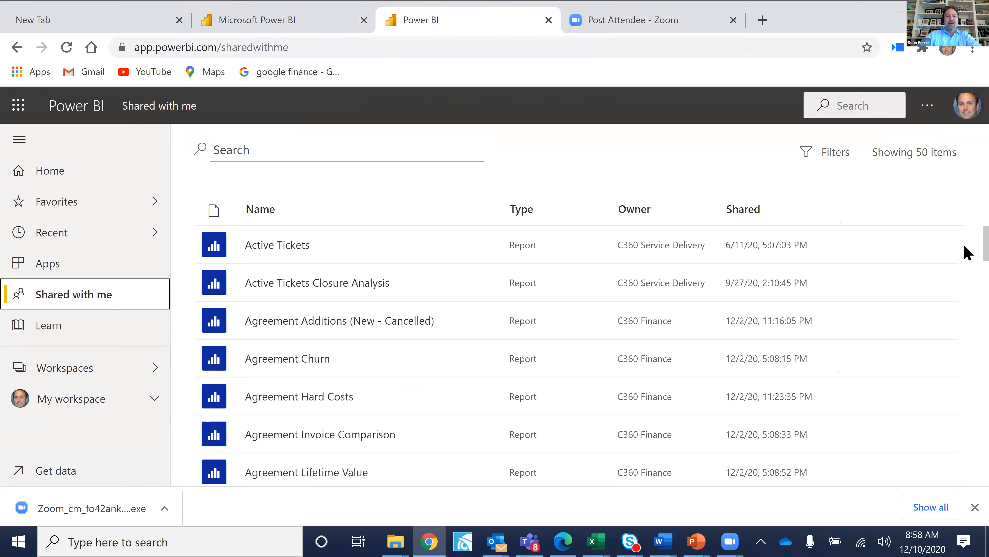
pyautogui.scroll(-2, 967, 250)
pyautogui.scroll(-2, 967, 257)
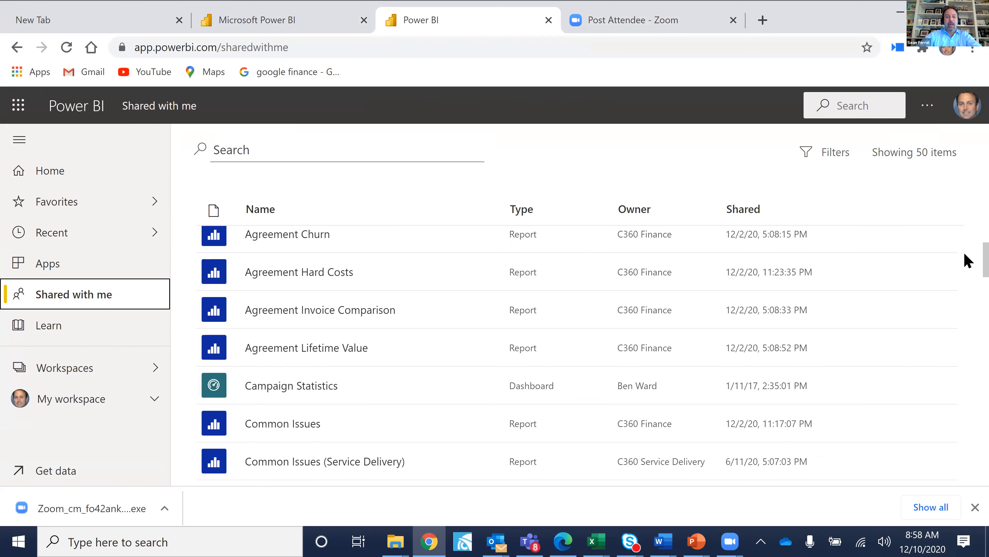
pyautogui.scroll(-2, 968, 260)
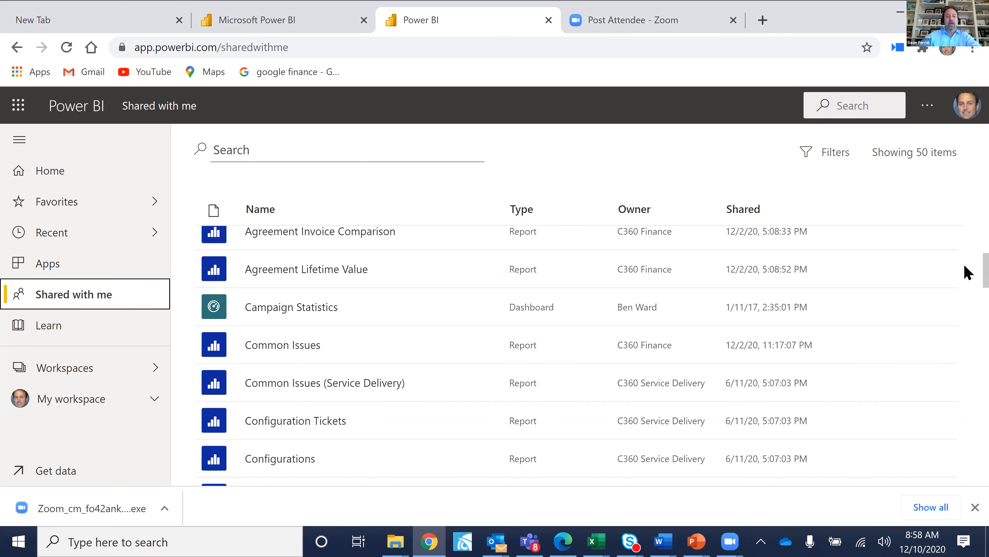
pyautogui.scroll(-4, 967, 291)
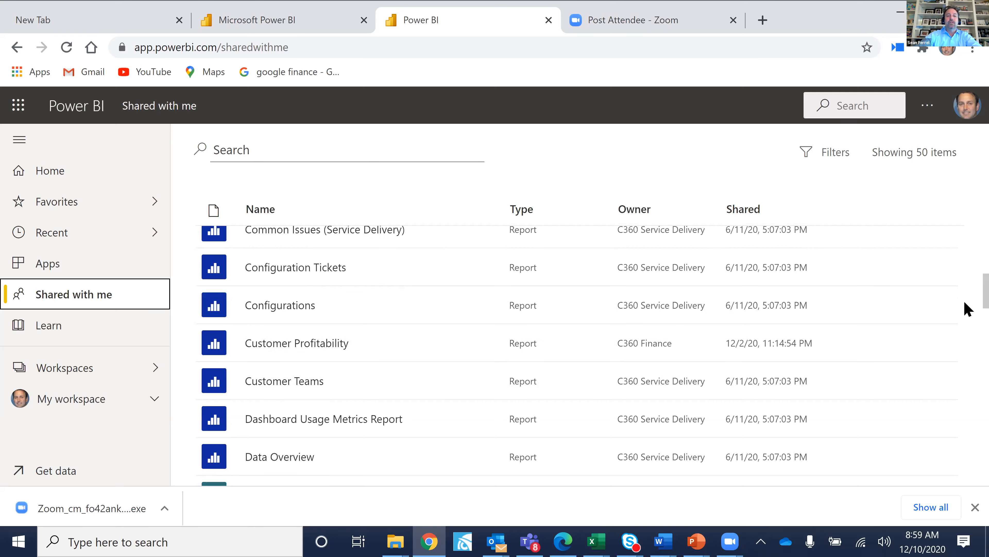
pyautogui.scroll(-2, 965, 302)
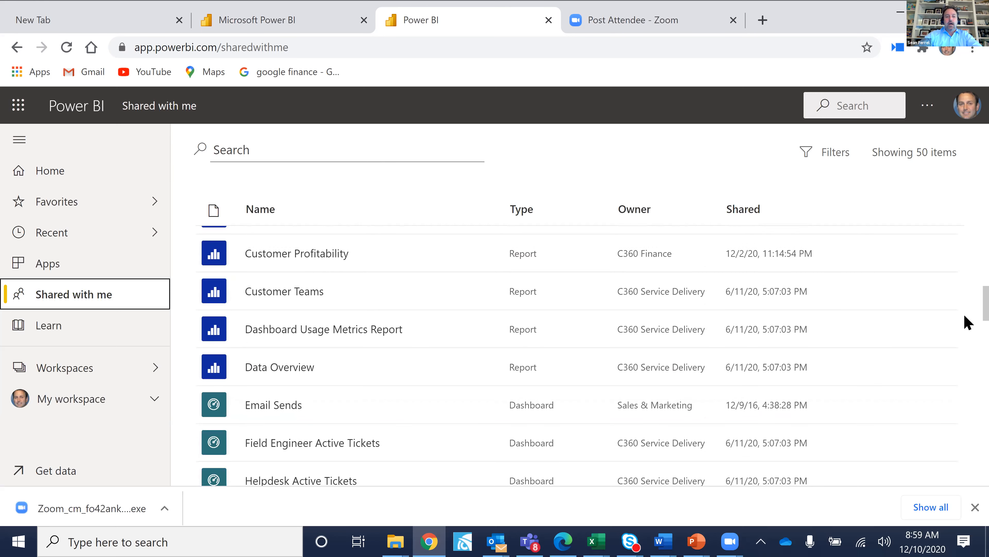
pyautogui.scroll(-3, 968, 327)
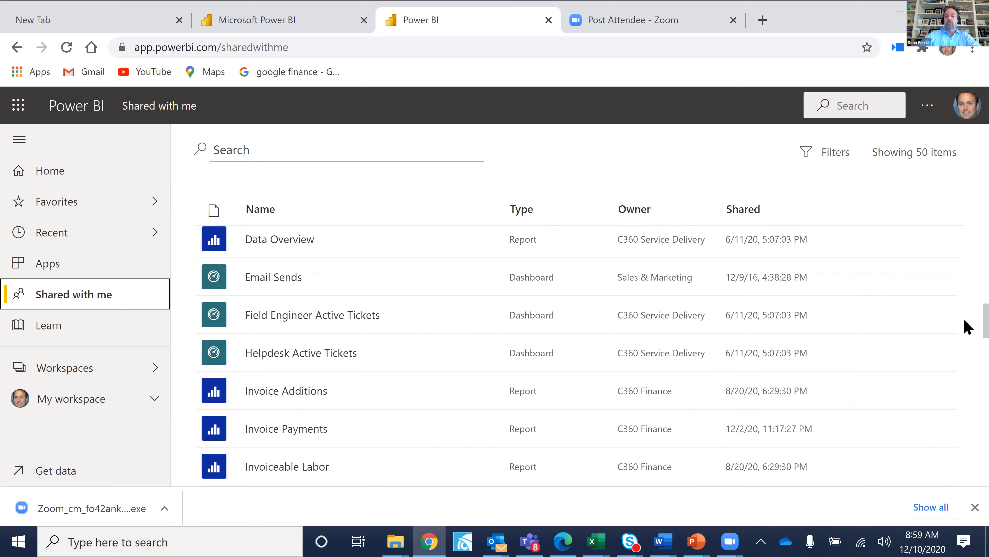
pyautogui.scroll(-1, 968, 336)
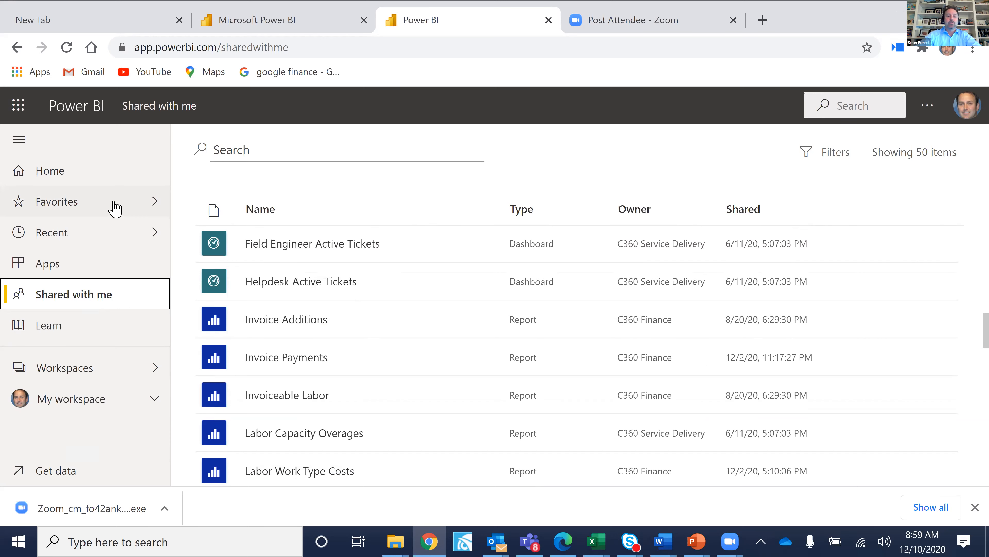
# Bring up the Power BI workspaces flyout, dismiss the Sales Sync notification, and scroll to C360 Finance.
pyautogui.click(122, 378)
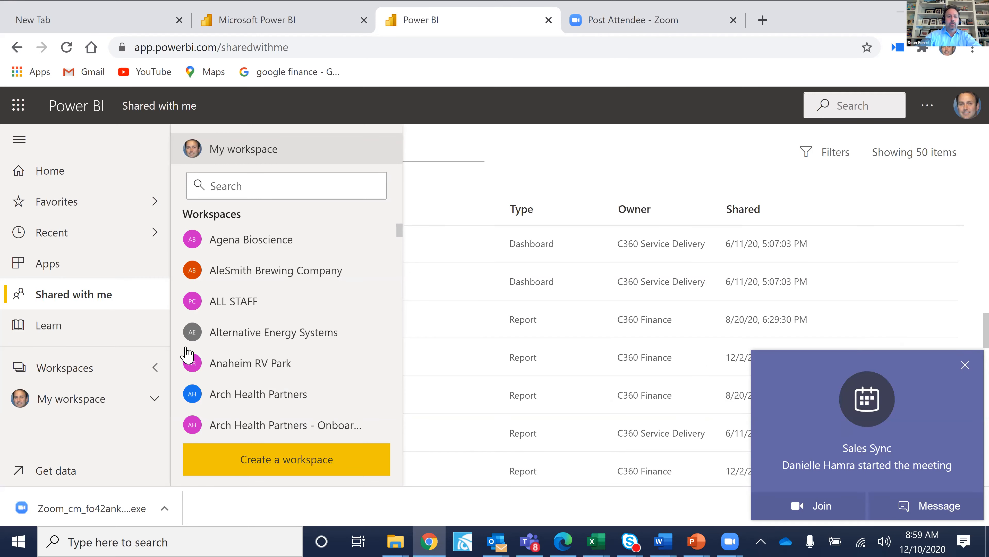
pyautogui.click(965, 365)
pyautogui.click(76, 402)
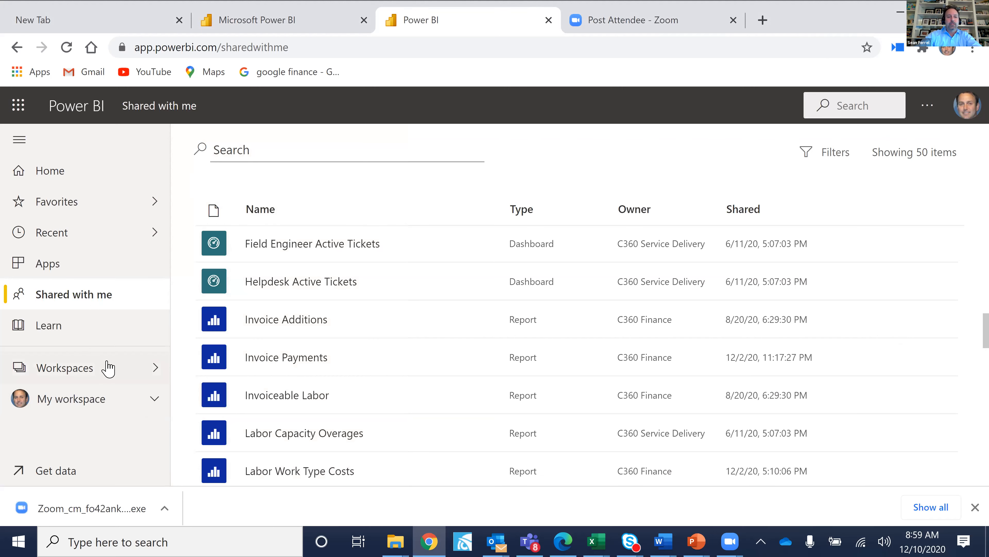
pyautogui.click(109, 368)
pyautogui.moveTo(400, 230); pyautogui.dragTo(399, 249)
pyautogui.scroll(-2, 399, 249)
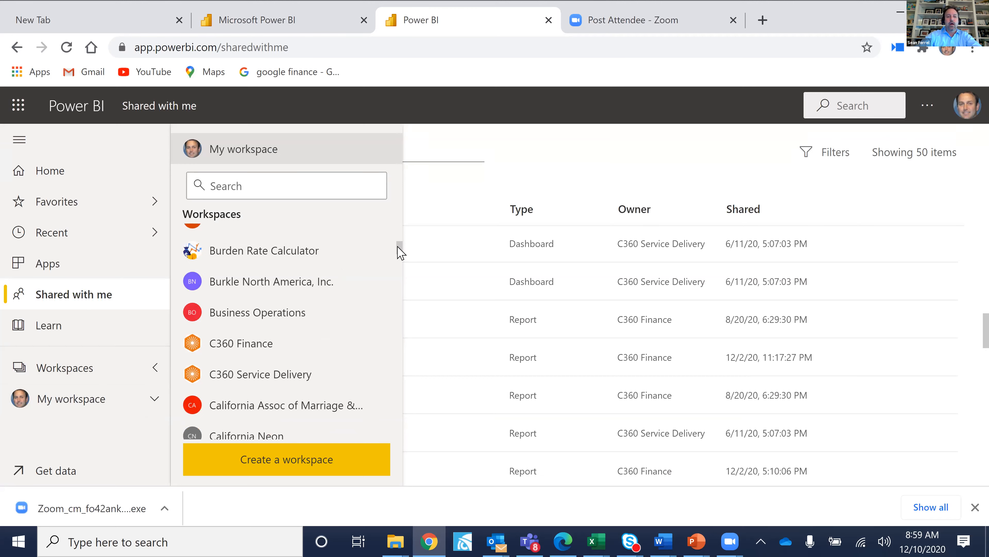
pyautogui.click(269, 347)
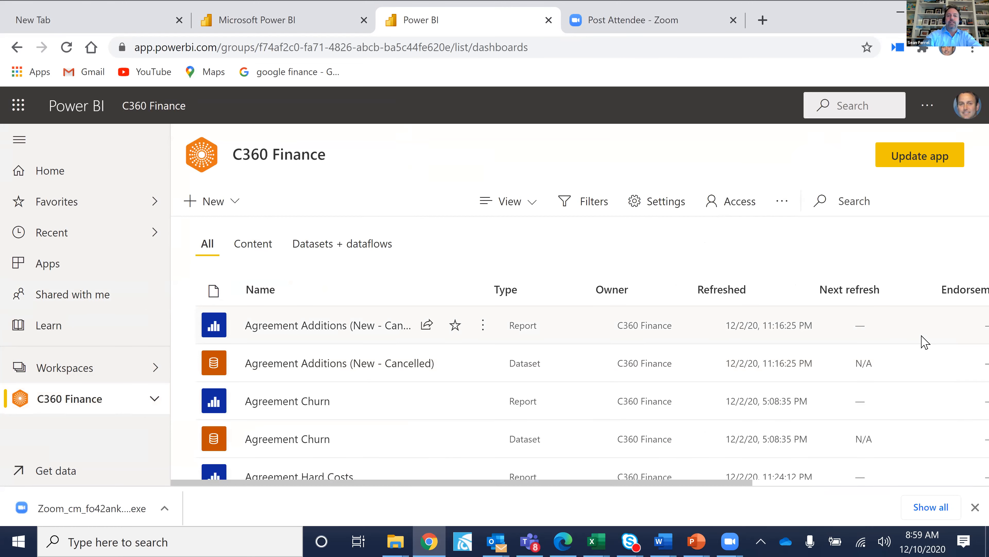
# Scroll through C360 Finance's report and dataset pairs, Customer Profitability to Staff Profitability, and back up.
pyautogui.scroll(-3, 925, 342)
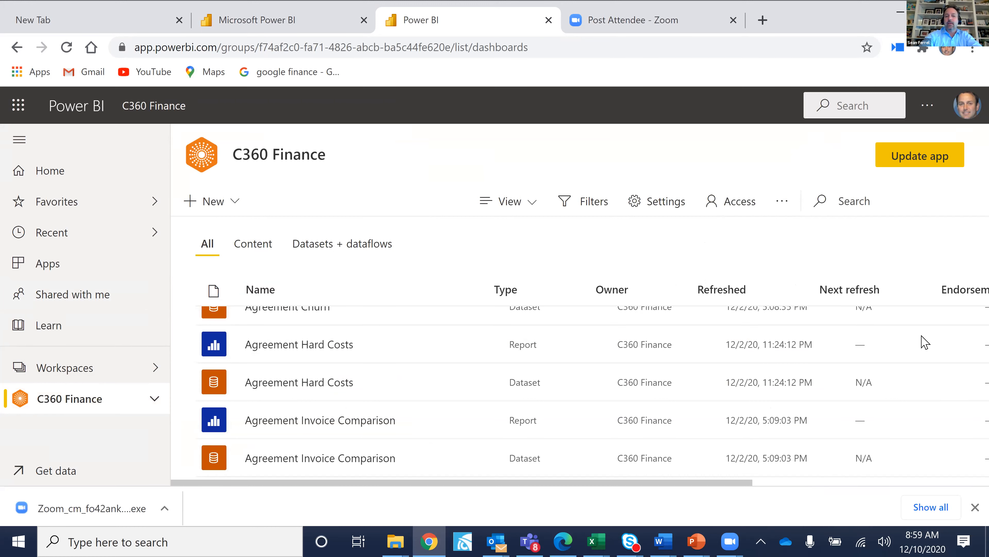
pyautogui.scroll(-2, 925, 342)
pyautogui.scroll(-2, 925, 342)
pyautogui.scroll(-2, 925, 342)
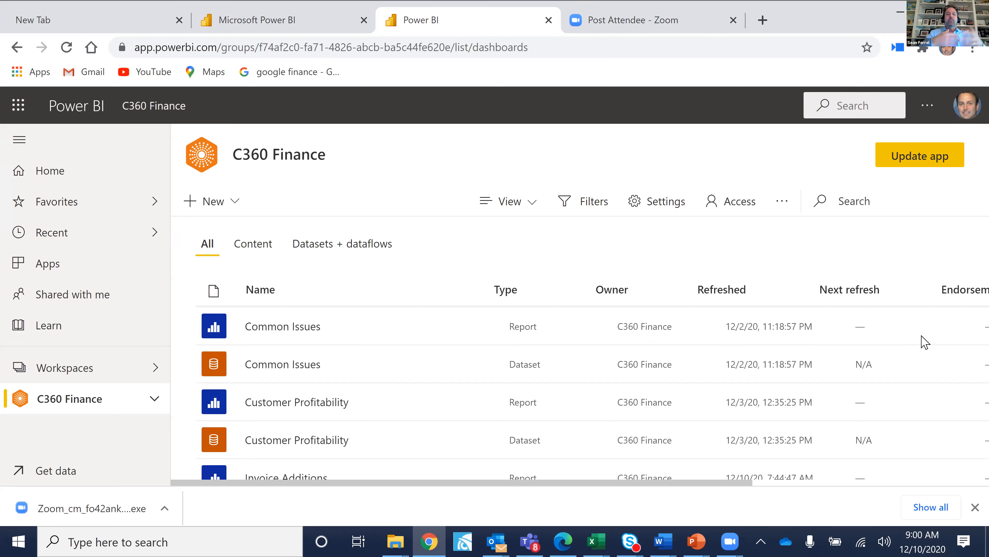
pyautogui.scroll(-2, 925, 342)
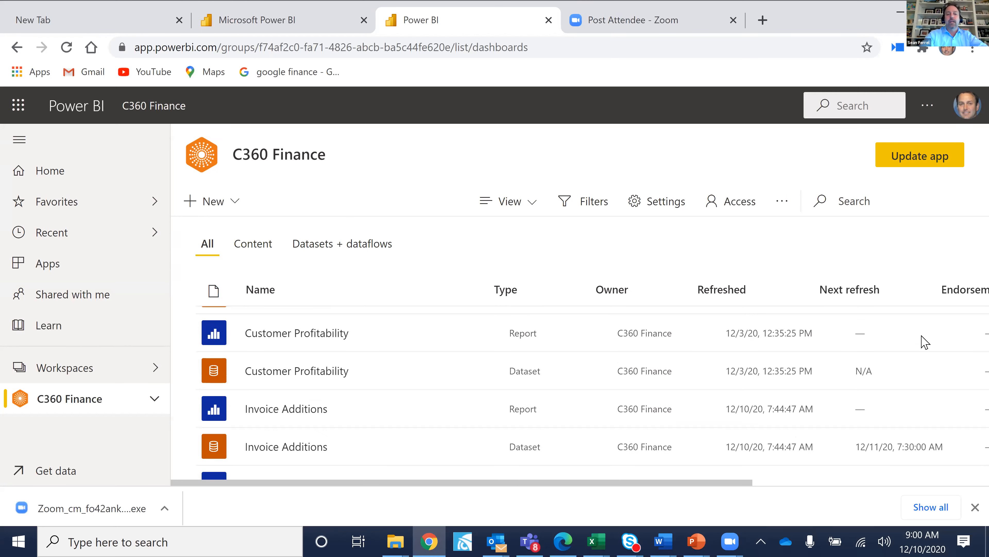
pyautogui.scroll(-4, 925, 342)
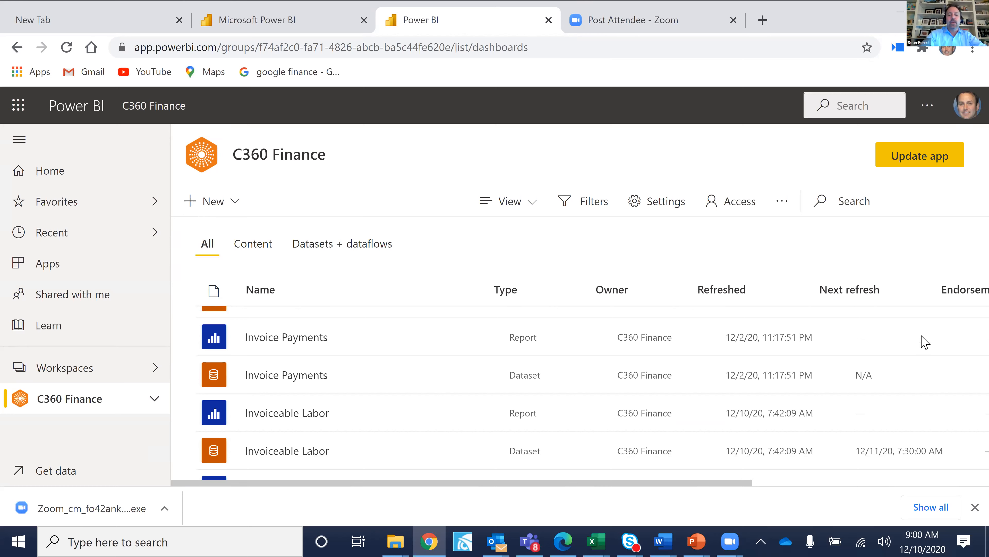
pyautogui.scroll(-2, 926, 342)
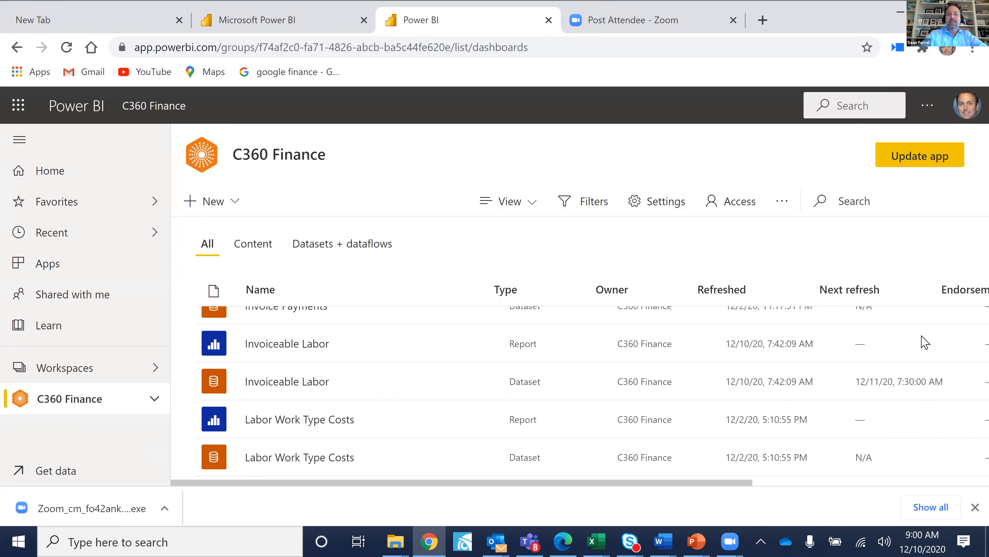
pyautogui.scroll(-2, 925, 342)
pyautogui.scroll(-2, 925, 342)
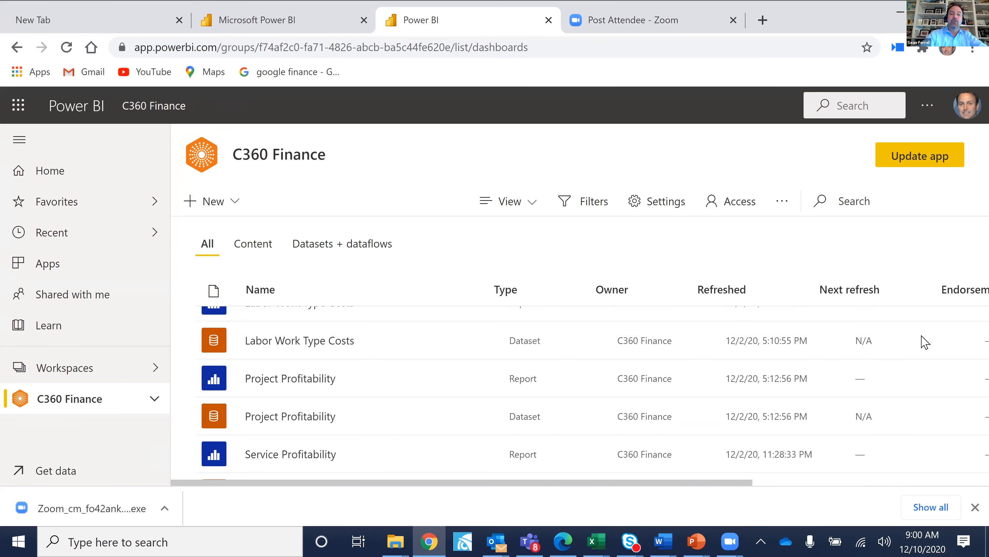
pyautogui.scroll(-2, 925, 342)
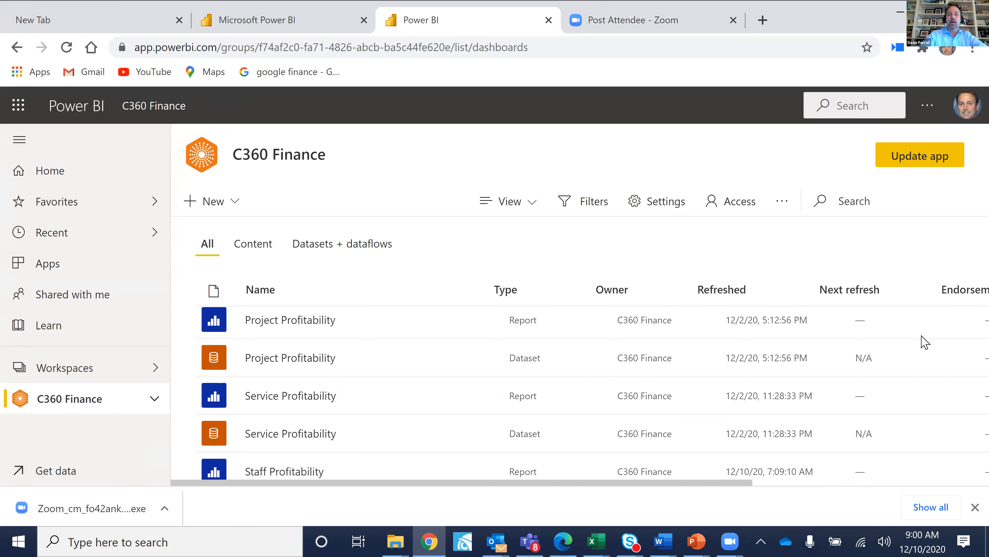
pyautogui.scroll(-2, 925, 343)
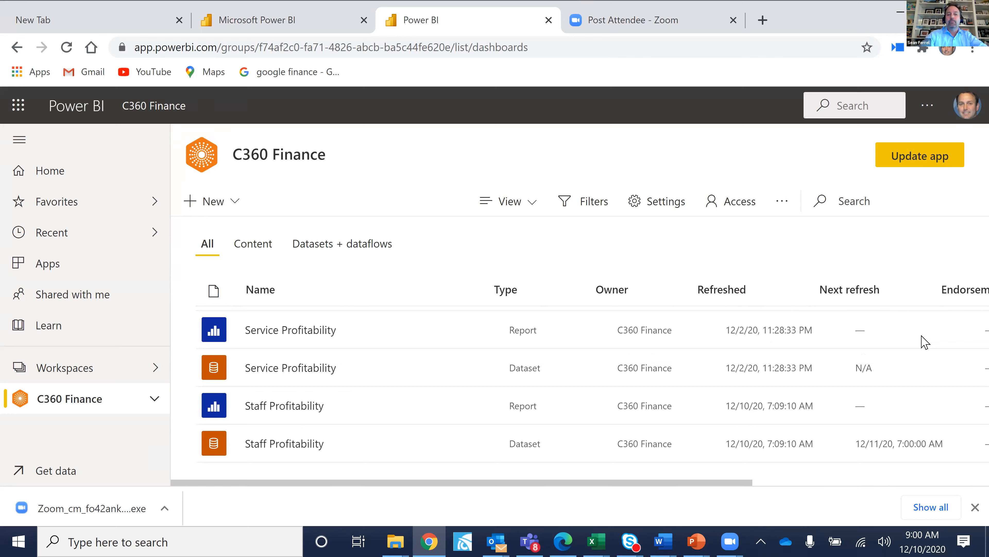
pyautogui.scroll(5, 925, 342)
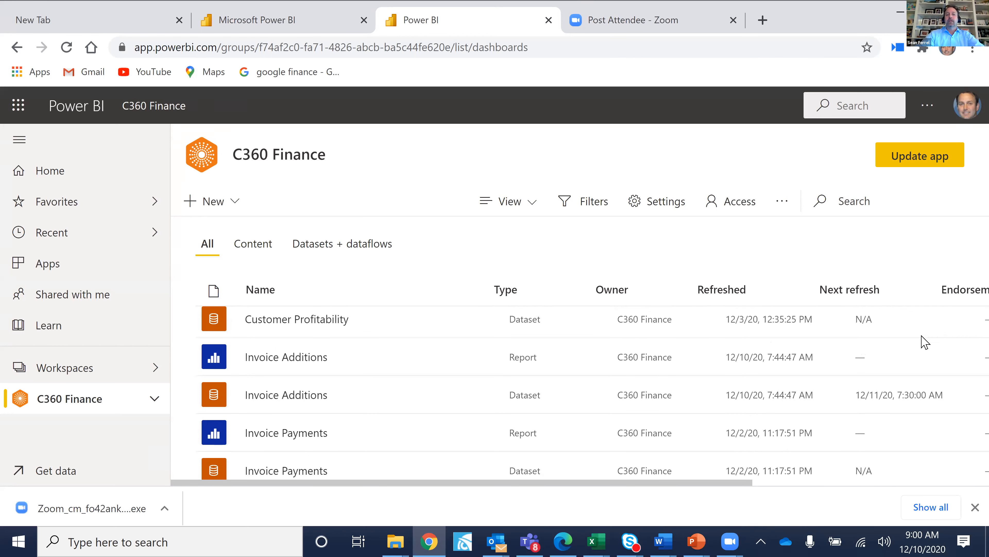
pyautogui.scroll(1, 925, 342)
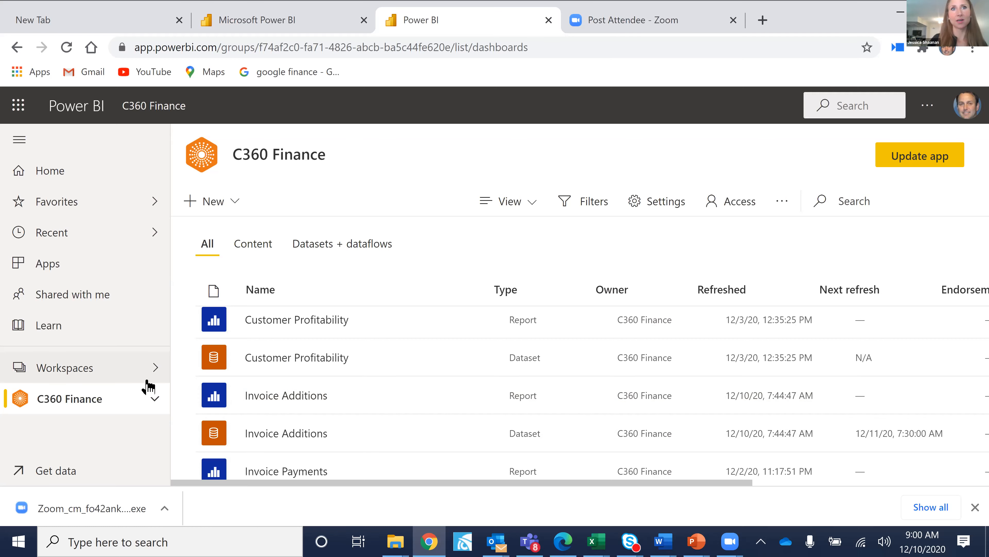
# Expand C360 Finance to show its Dashboards, then switch back to the Active Tickets report in Teams.
pyautogui.click(153, 399)
pyautogui.click(153, 399)
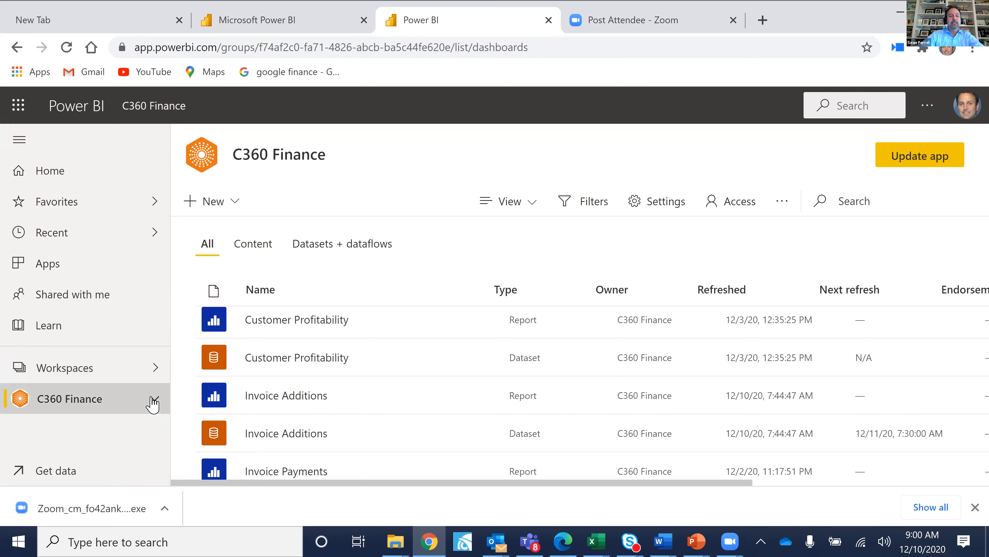
pyautogui.click(153, 399)
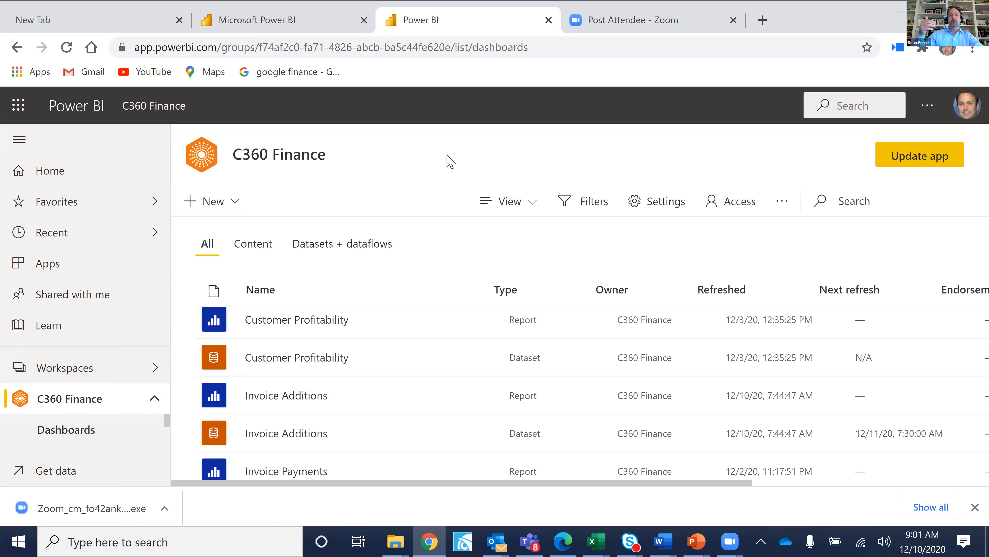
pyautogui.click(530, 540)
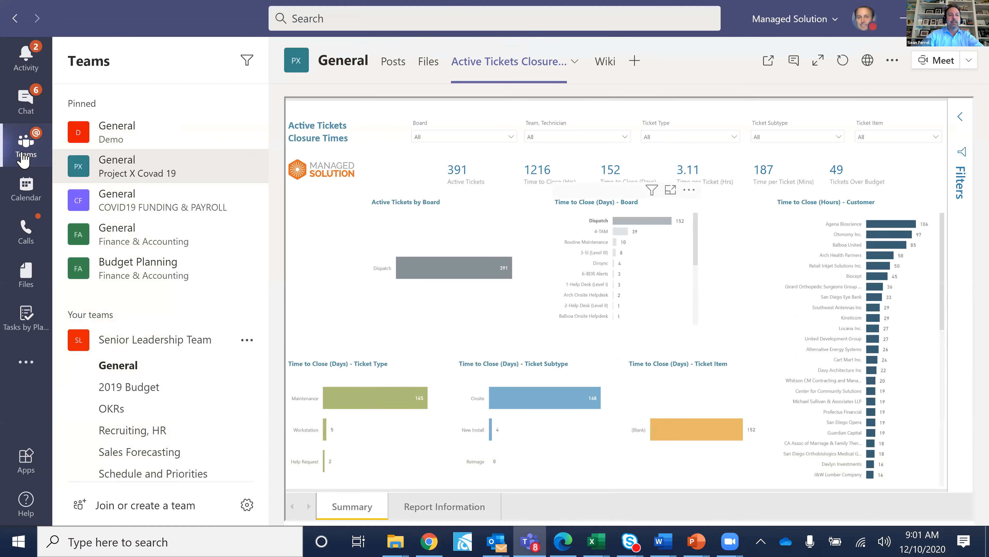
# Go to the Demo team's General channel, then the Activity feed.
pyautogui.click(117, 136)
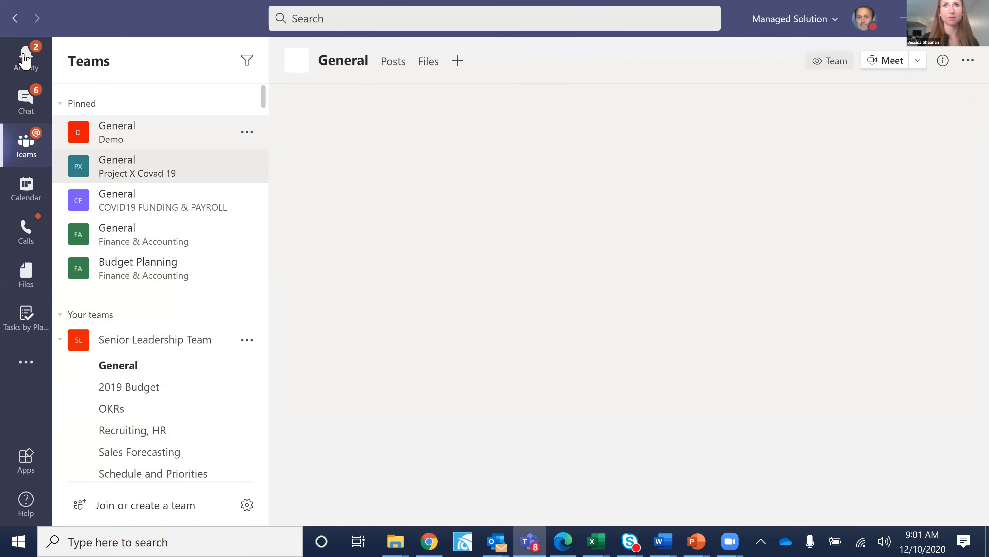
pyautogui.click(25, 58)
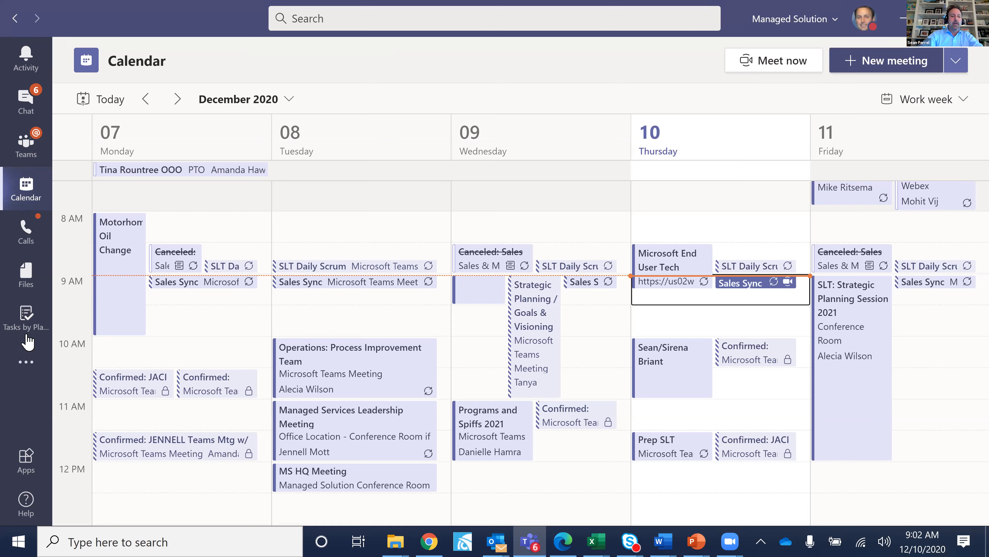
# Search the more-apps flyout for 'power', clear the search, and open RingCentral.
pyautogui.click(26, 364)
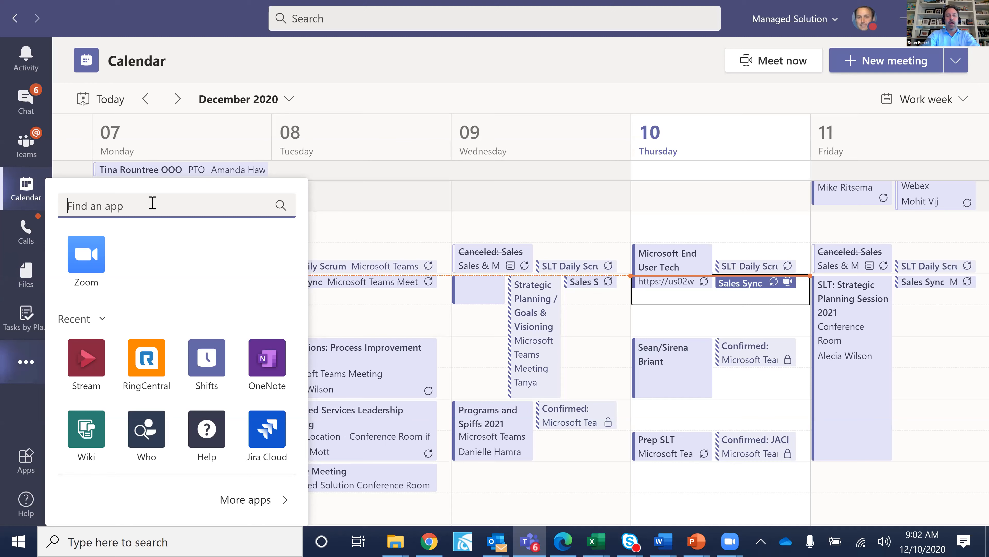
pyautogui.write('po')
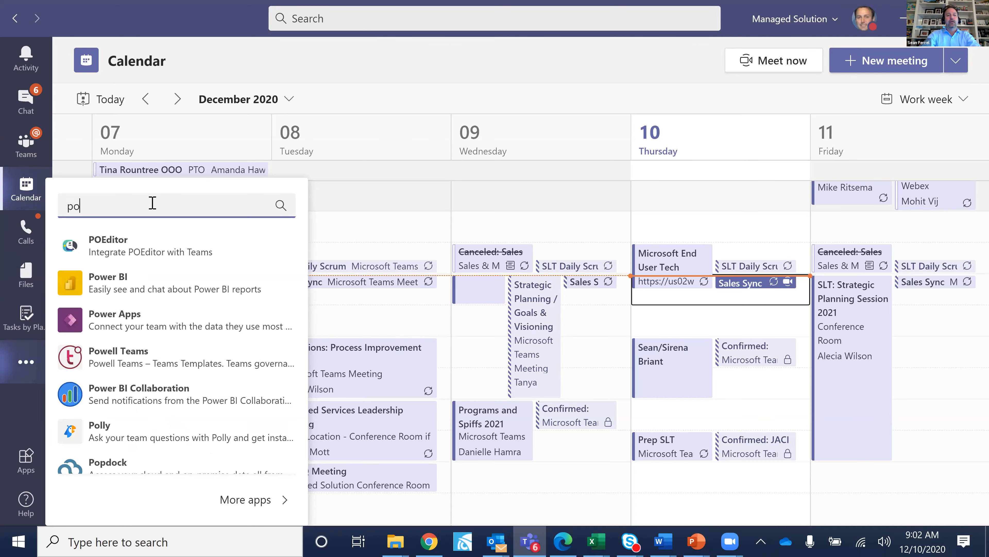
pyautogui.write('wer')
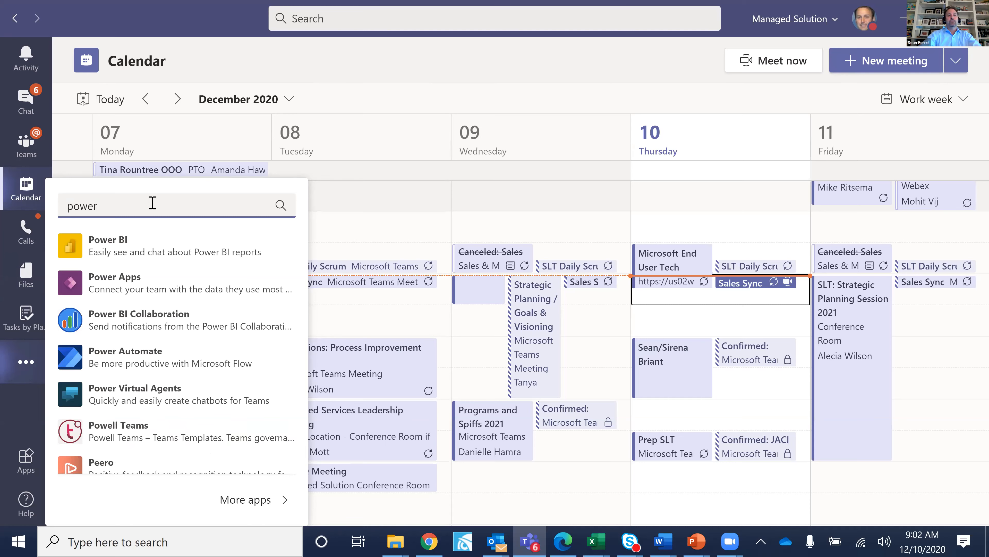
pyautogui.press('BackSpace')
pyautogui.press('BackSpace')
pyautogui.press('BackSpace')
pyautogui.press('BackSpace')
pyautogui.press('BackSpace')
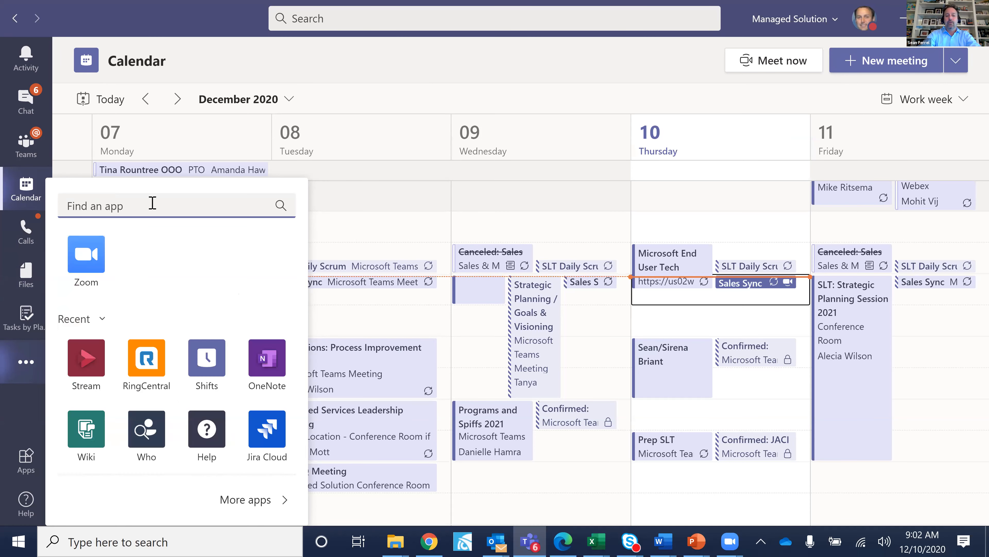
pyautogui.click(146, 388)
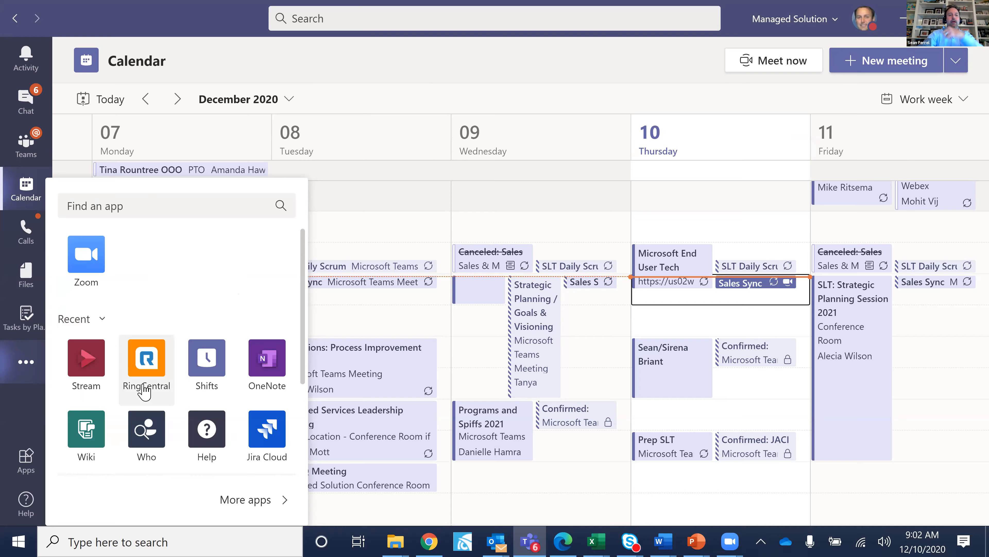